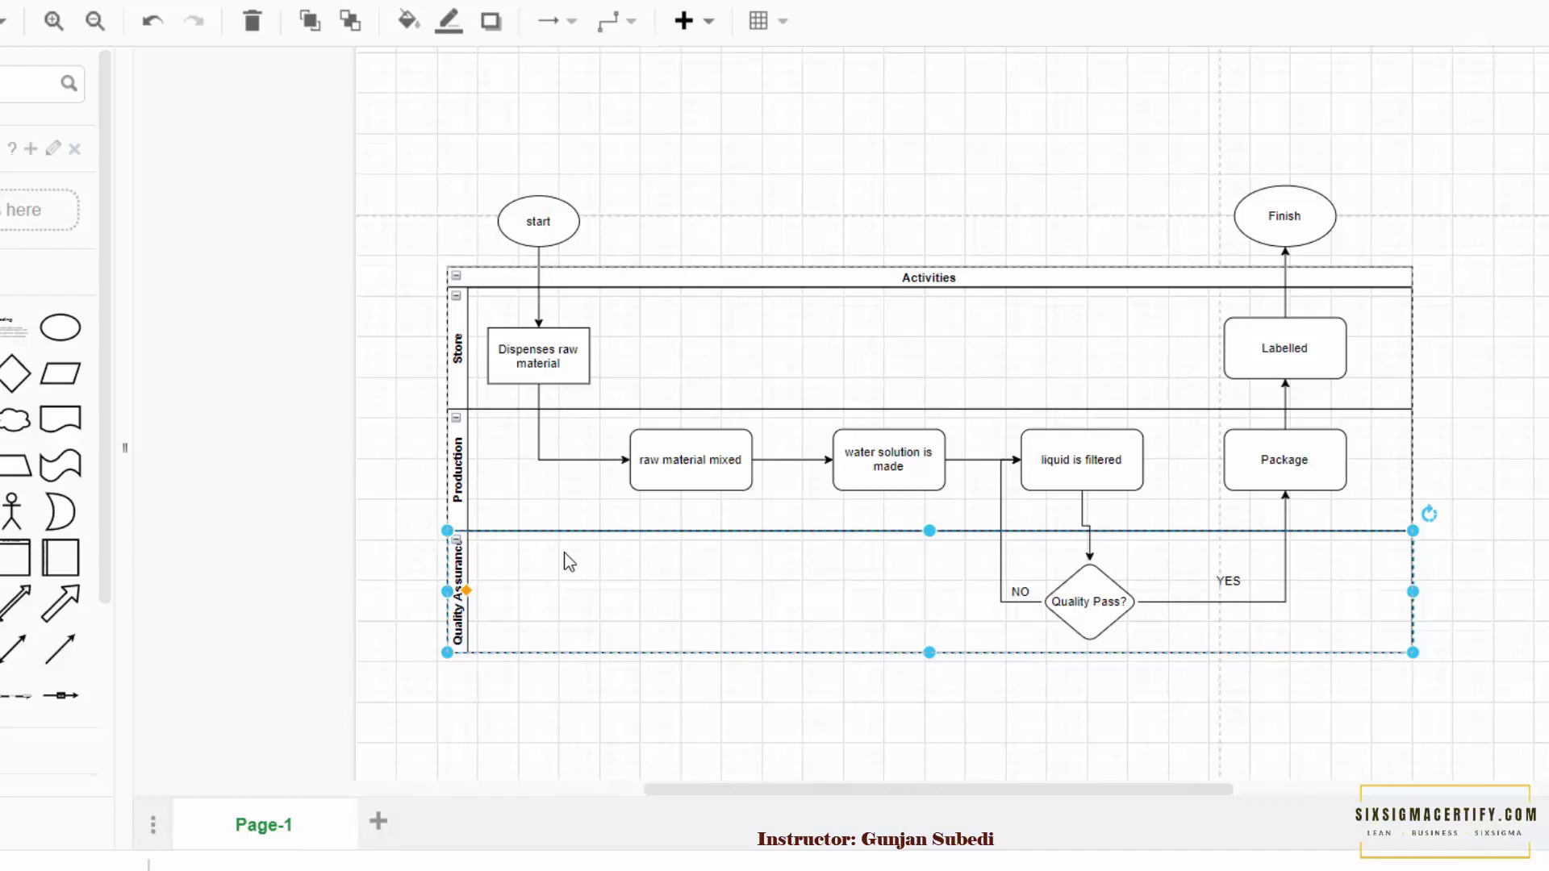
Duplicate the Quality Assurance lane and rename the copy 'Human Resource'.
key("Right")
key("Down")
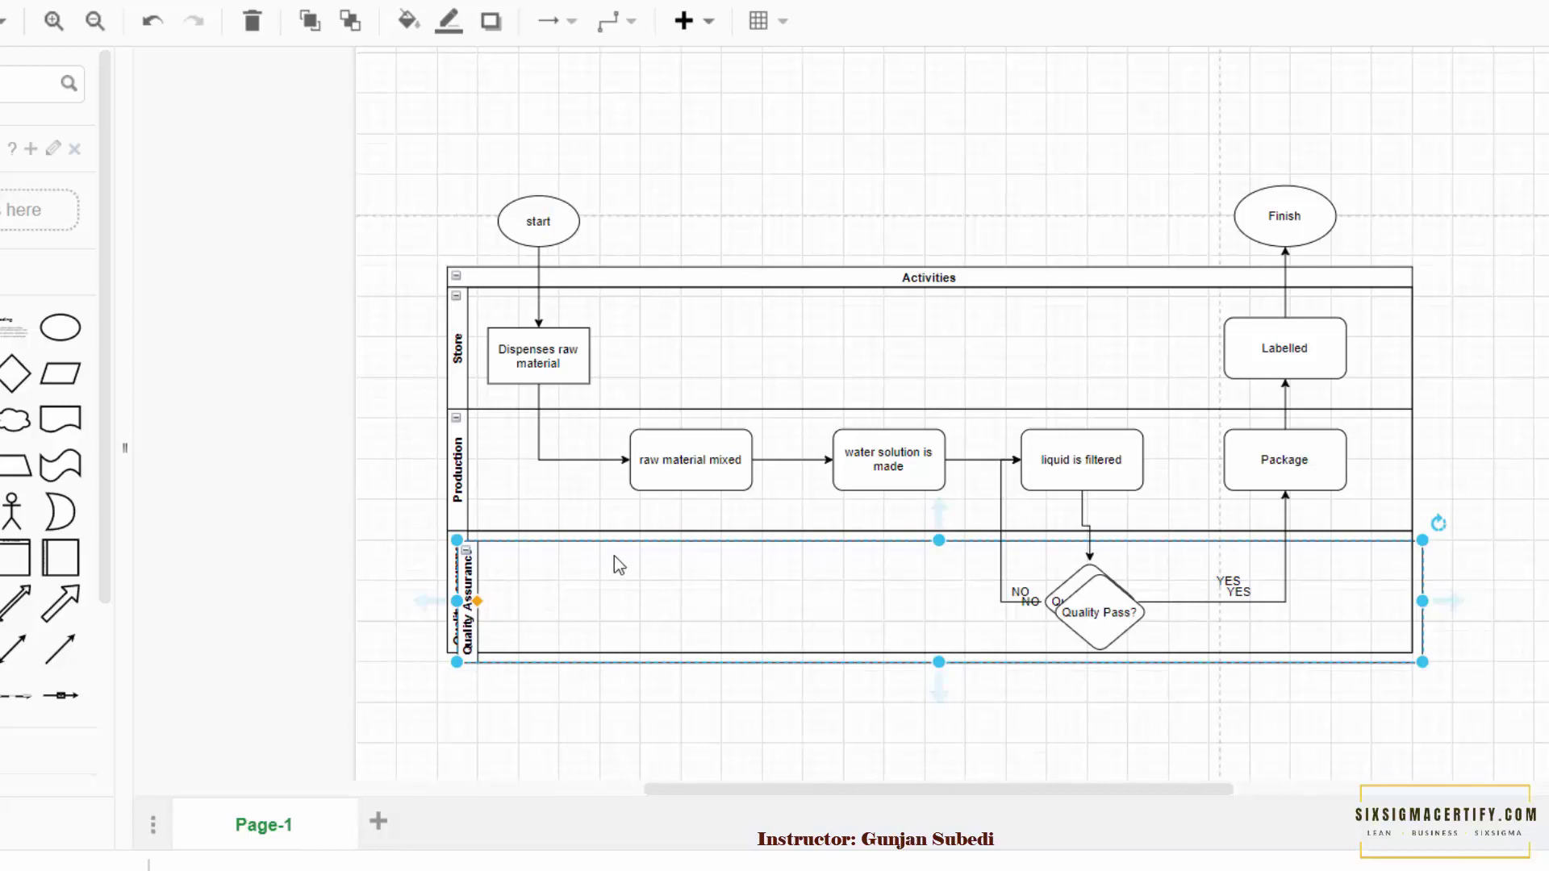
key("Escape")
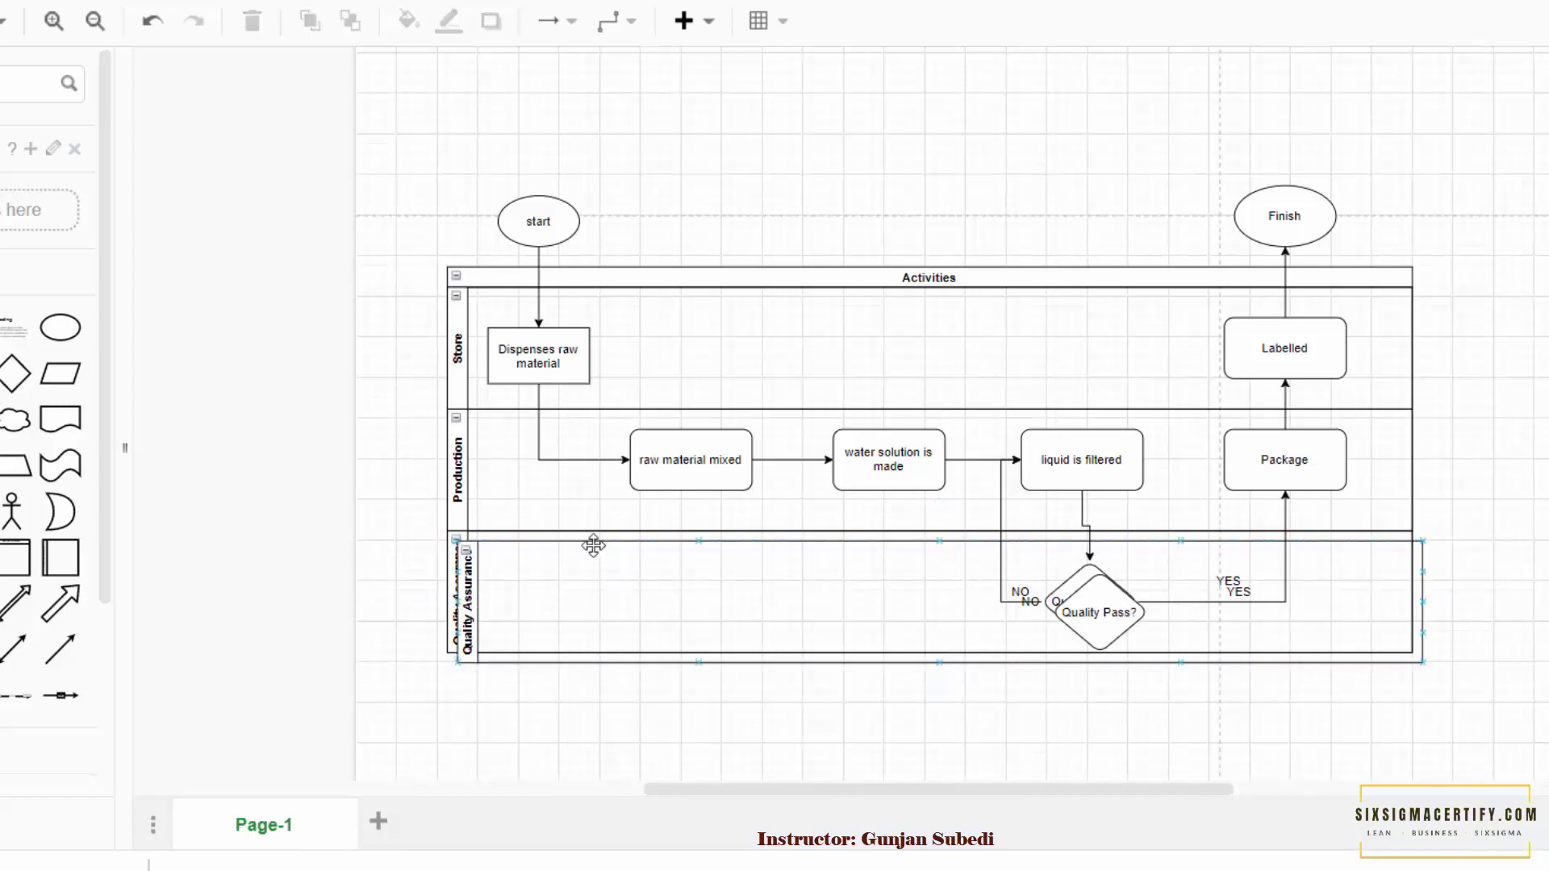
left_click_drag(594, 546, 583, 654)
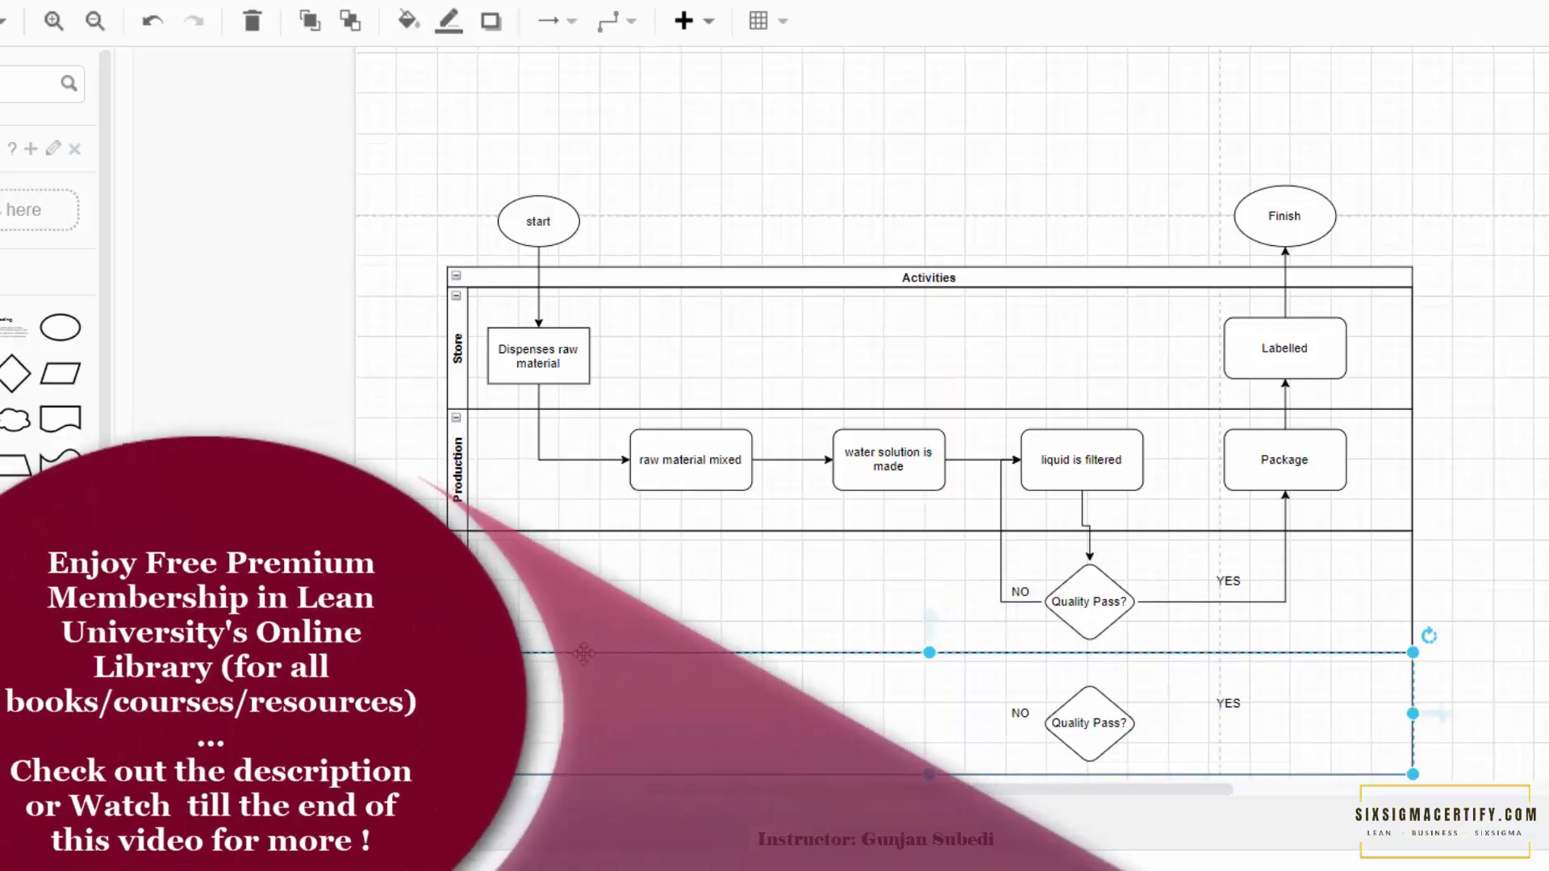
key("ctrl+z")
key("F2")
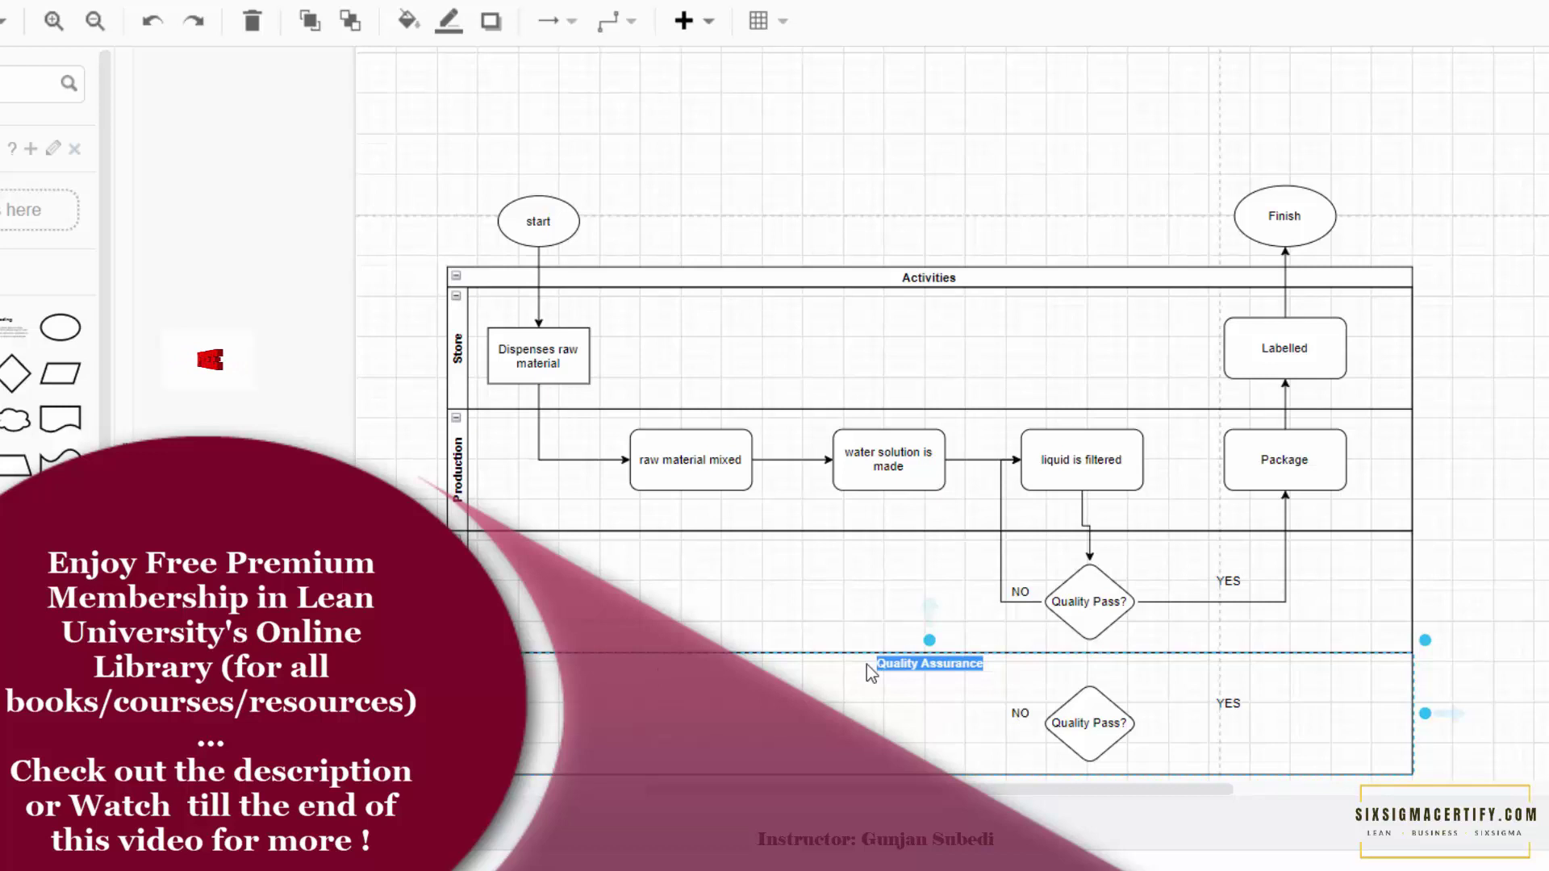
type("Human")
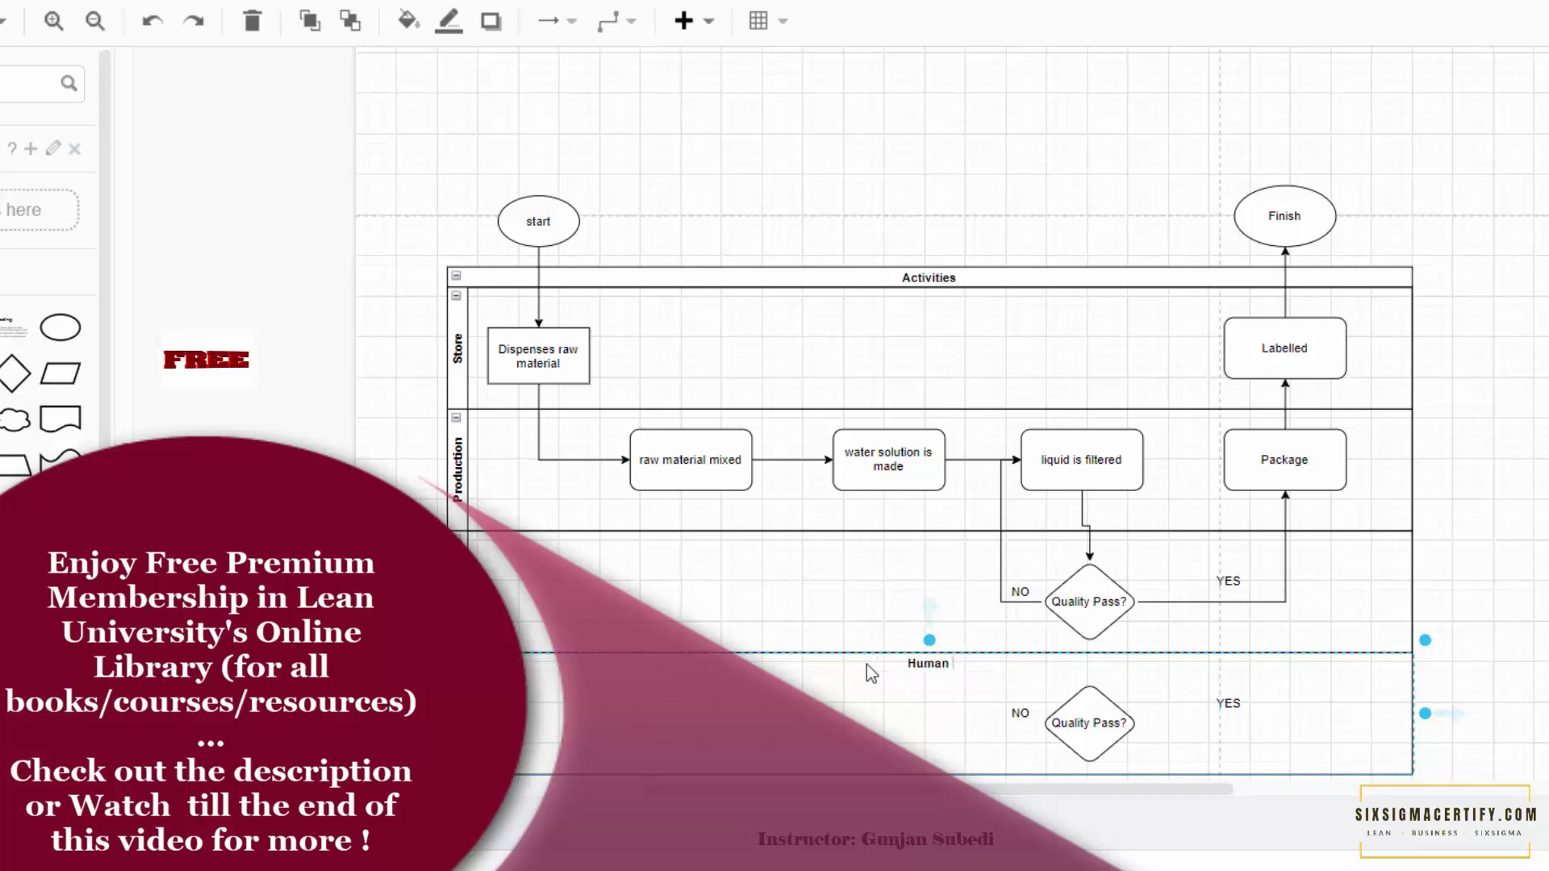
type(" Resour")
key("Escape")
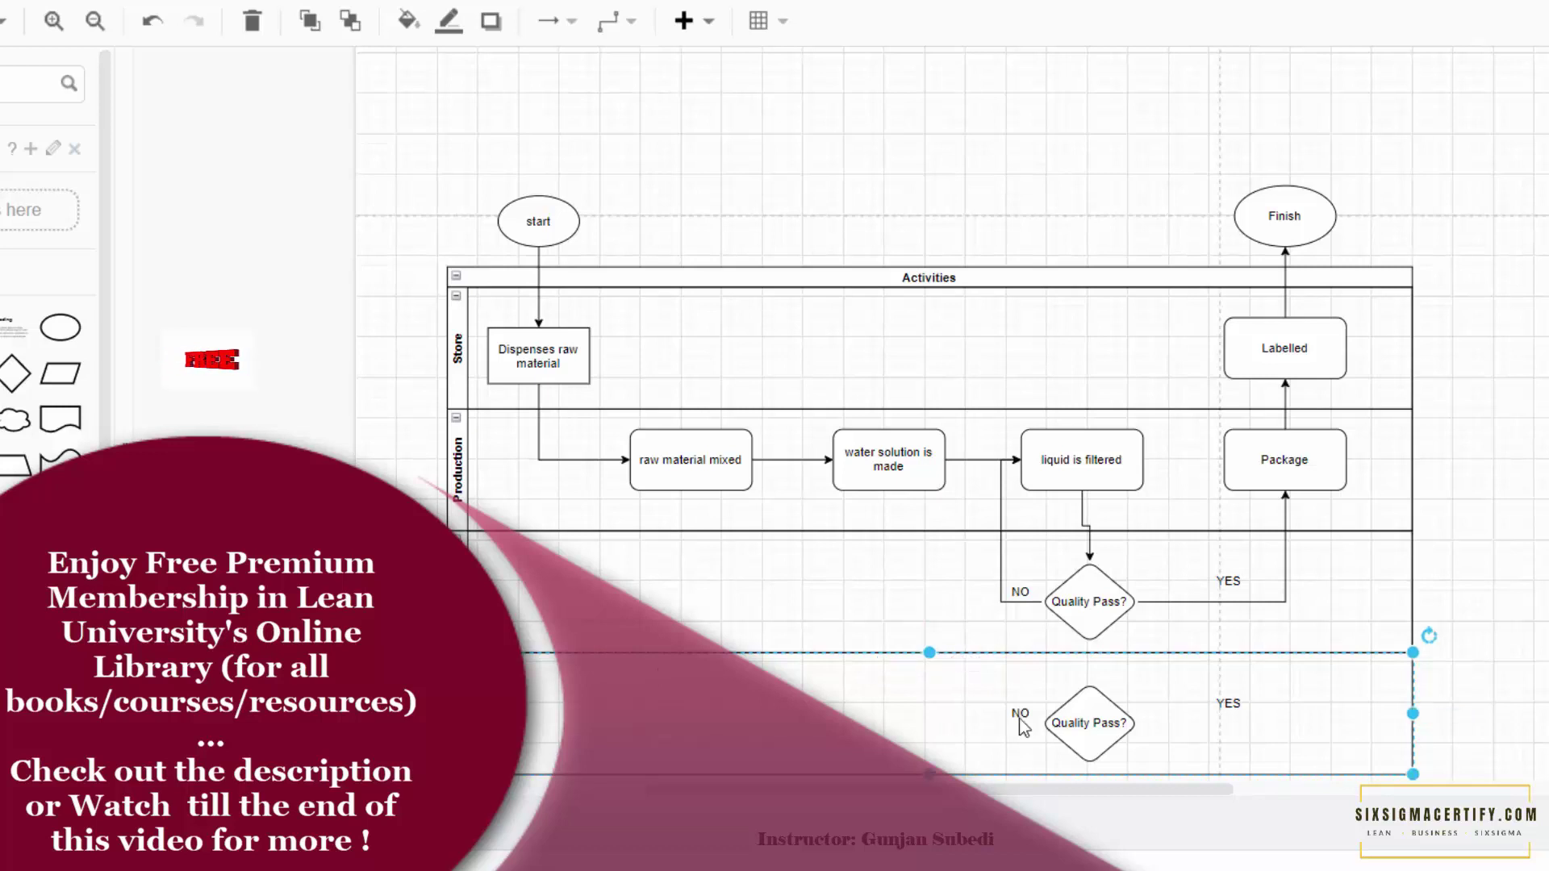
Delete the copied Quality Pass? diamond and its leftover NO and YES labels from the new lane.
left_click(1083, 704)
key("Delete")
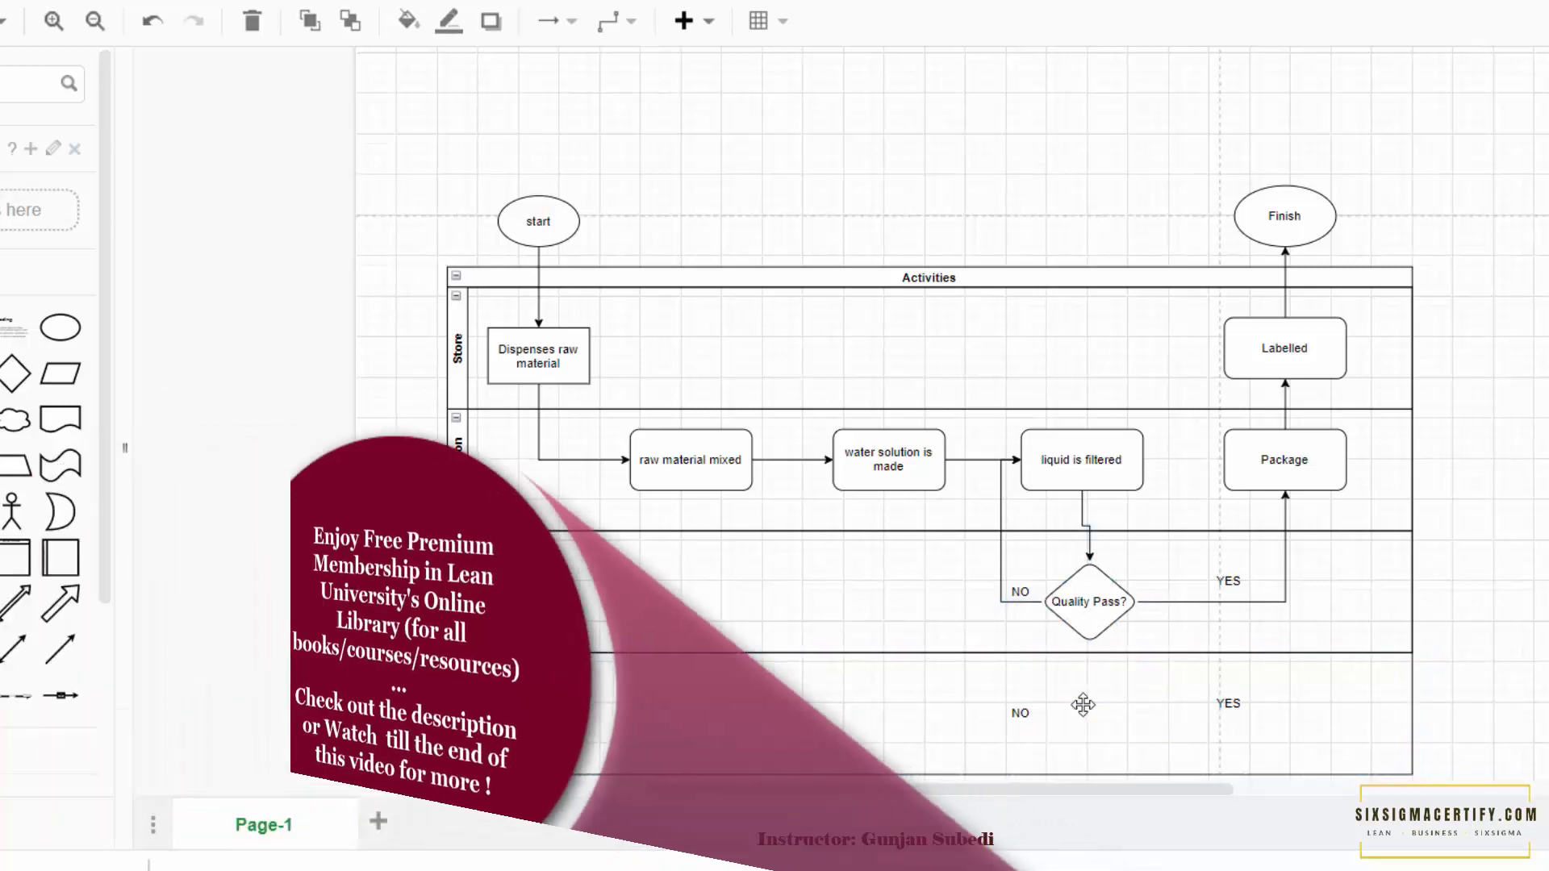
left_click(1015, 711)
key("Delete")
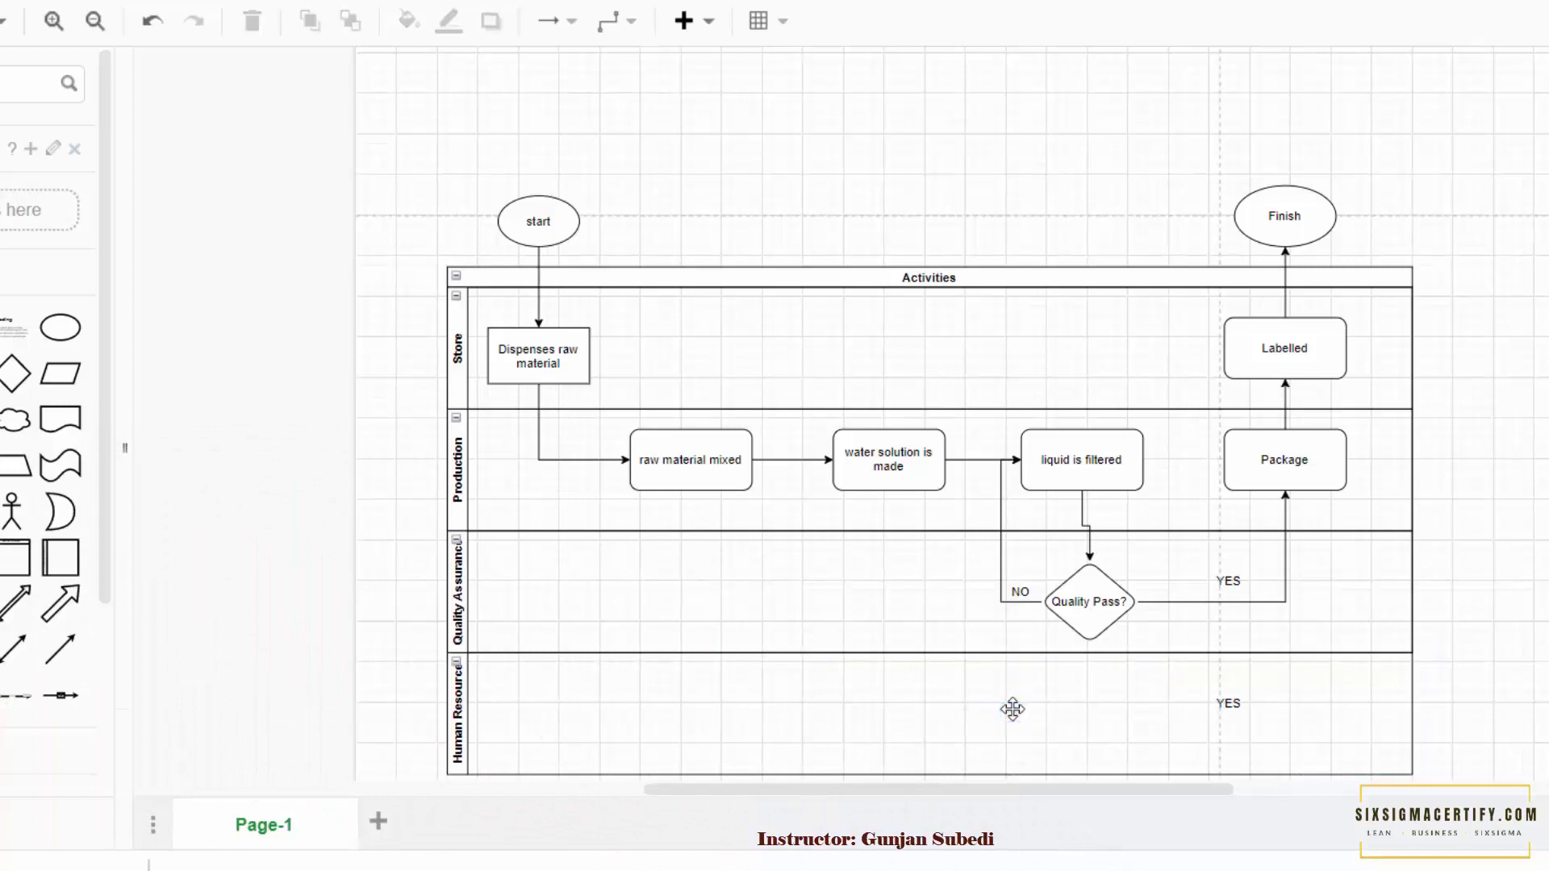
left_click(1219, 704)
left_click(1221, 702)
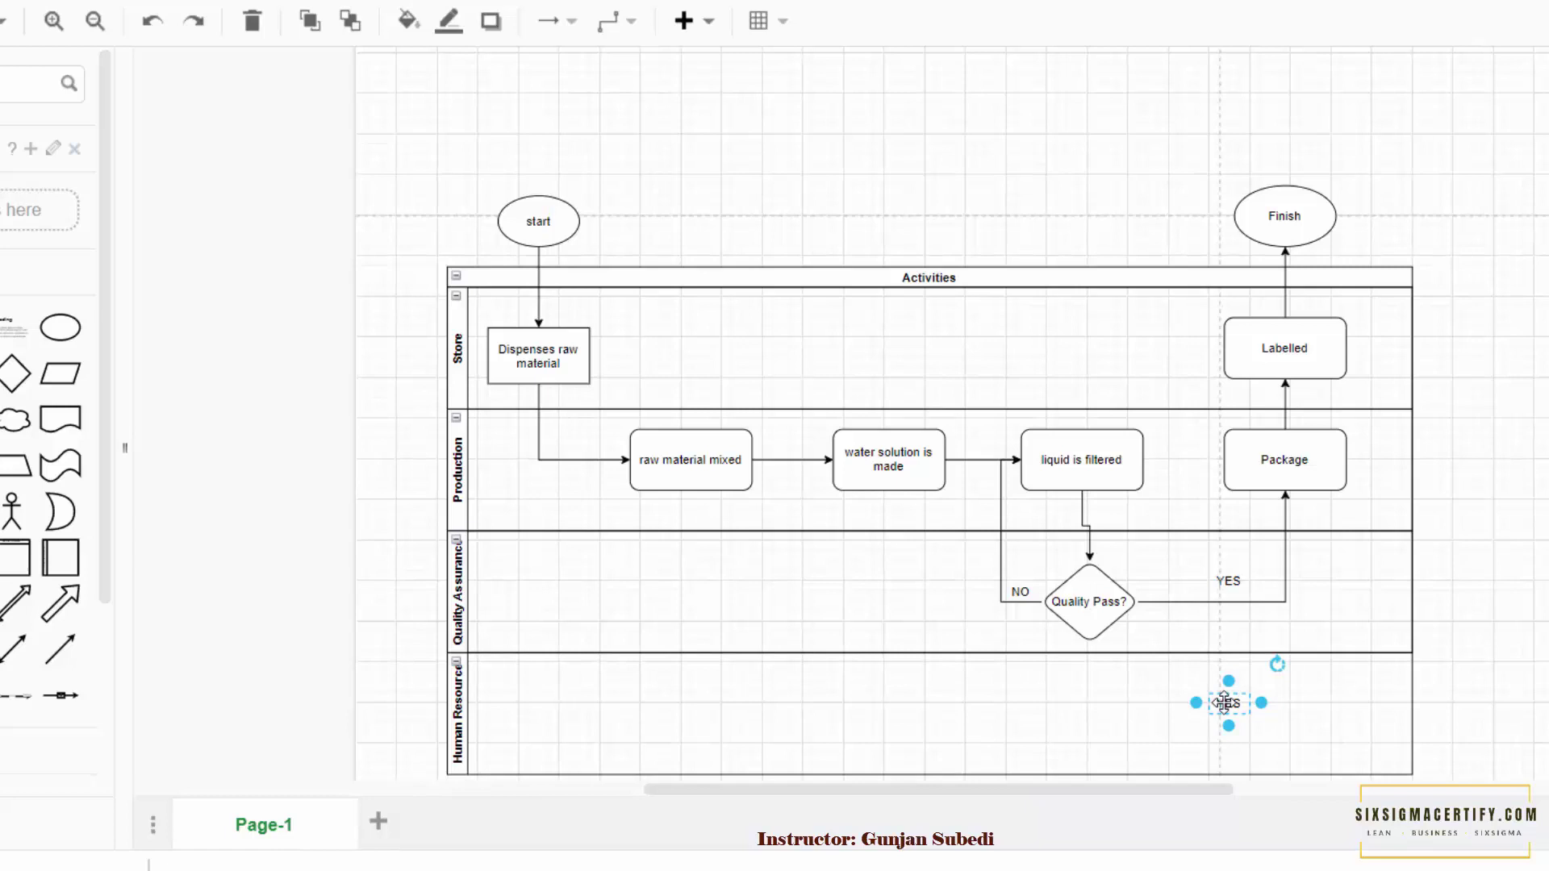
key("Delete")
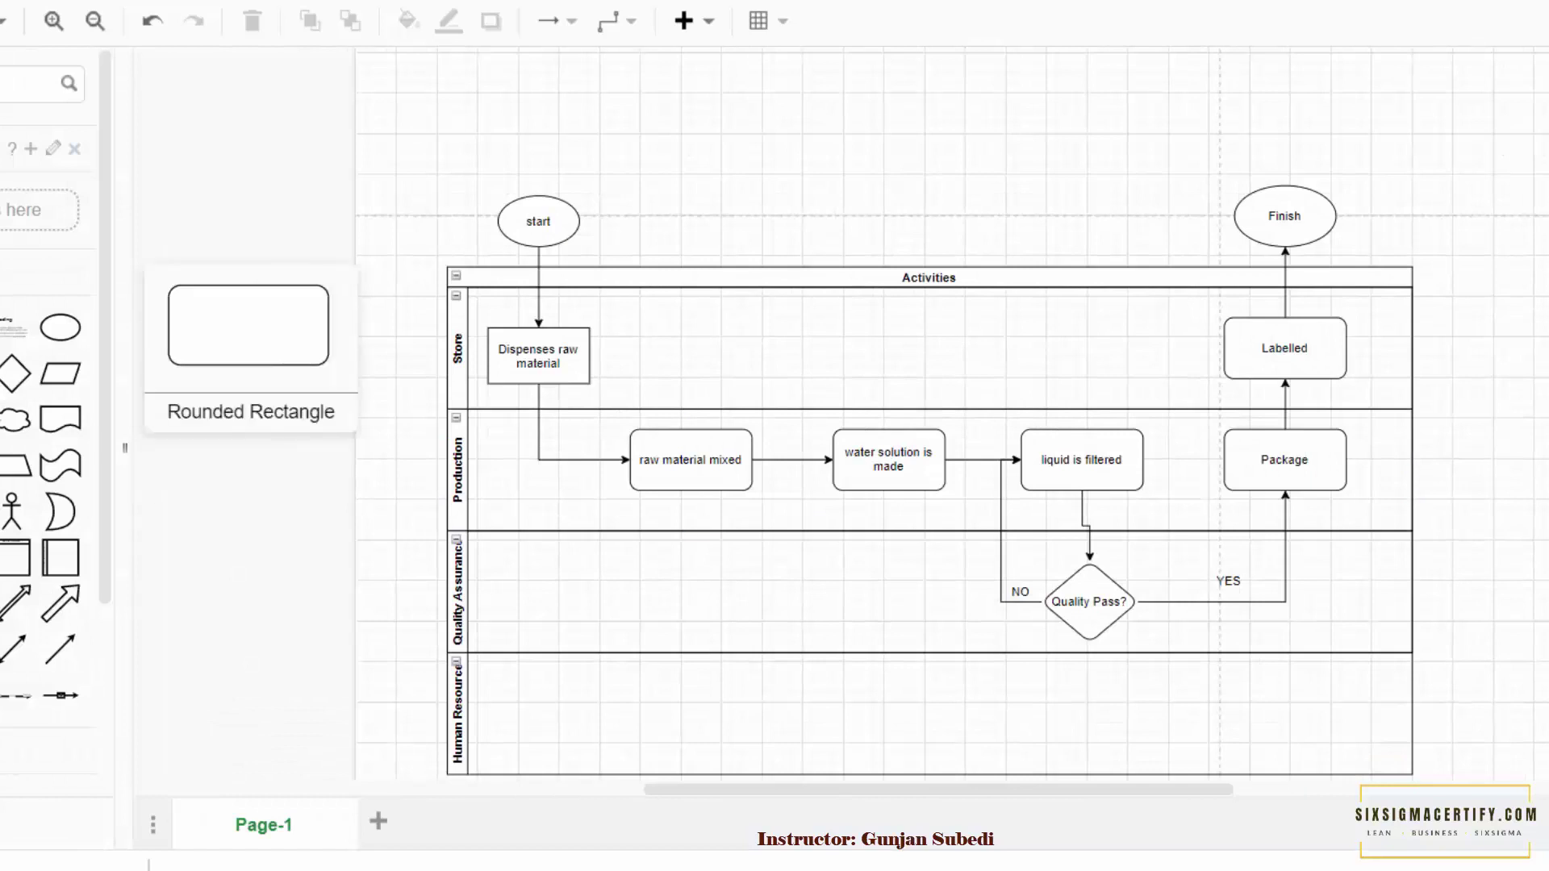
Drop a rounded rectangle into the Human Resource lane labelled 'Allocating people for roles'.
left_click_drag(12, 327, 667, 715)
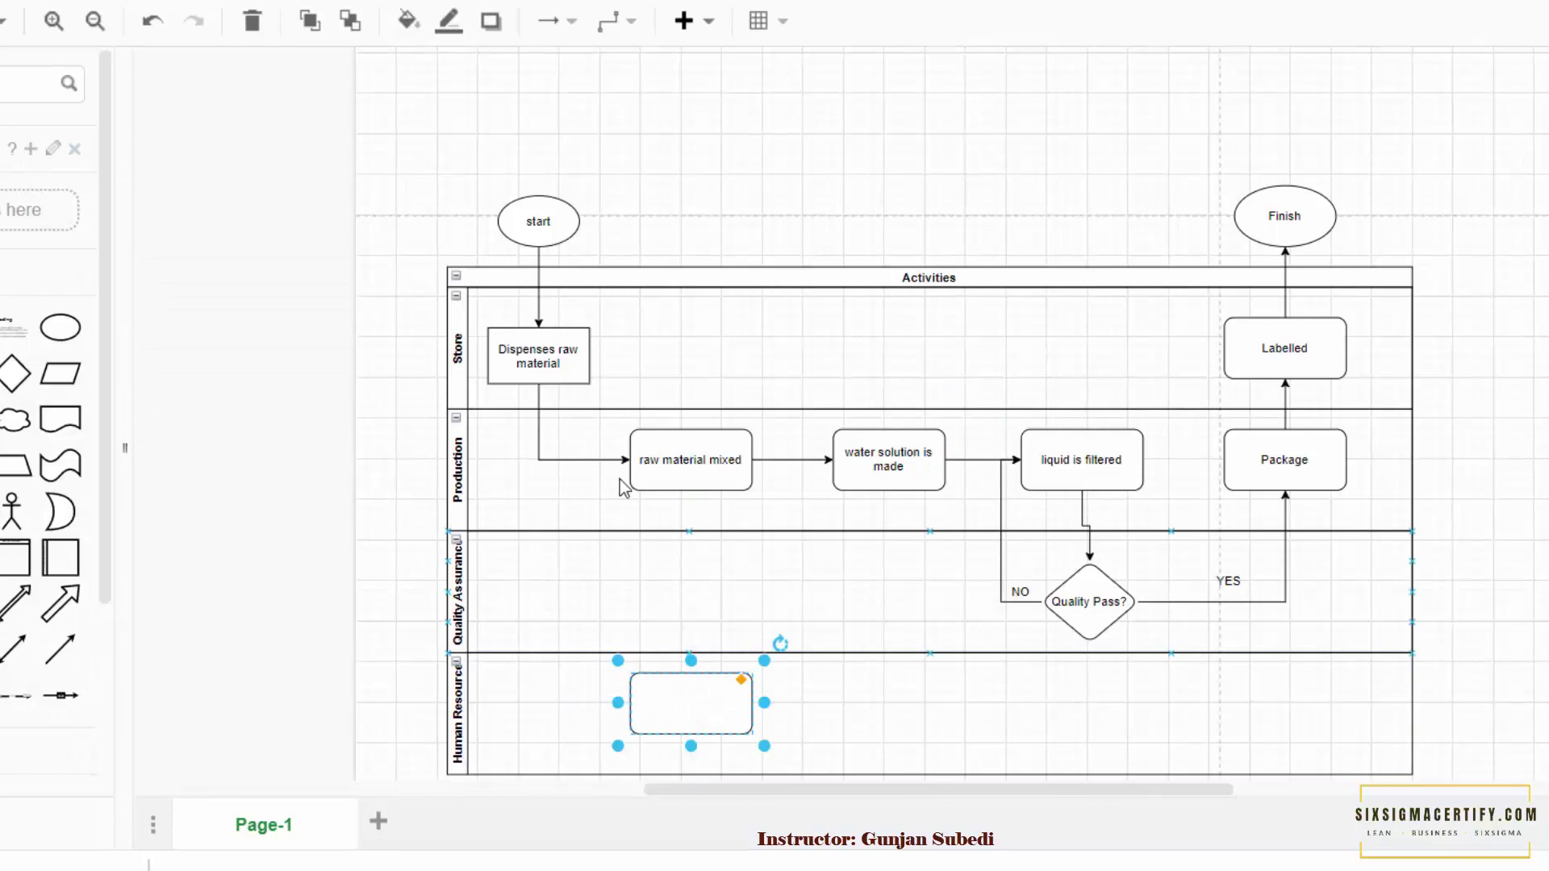
double_click(673, 707)
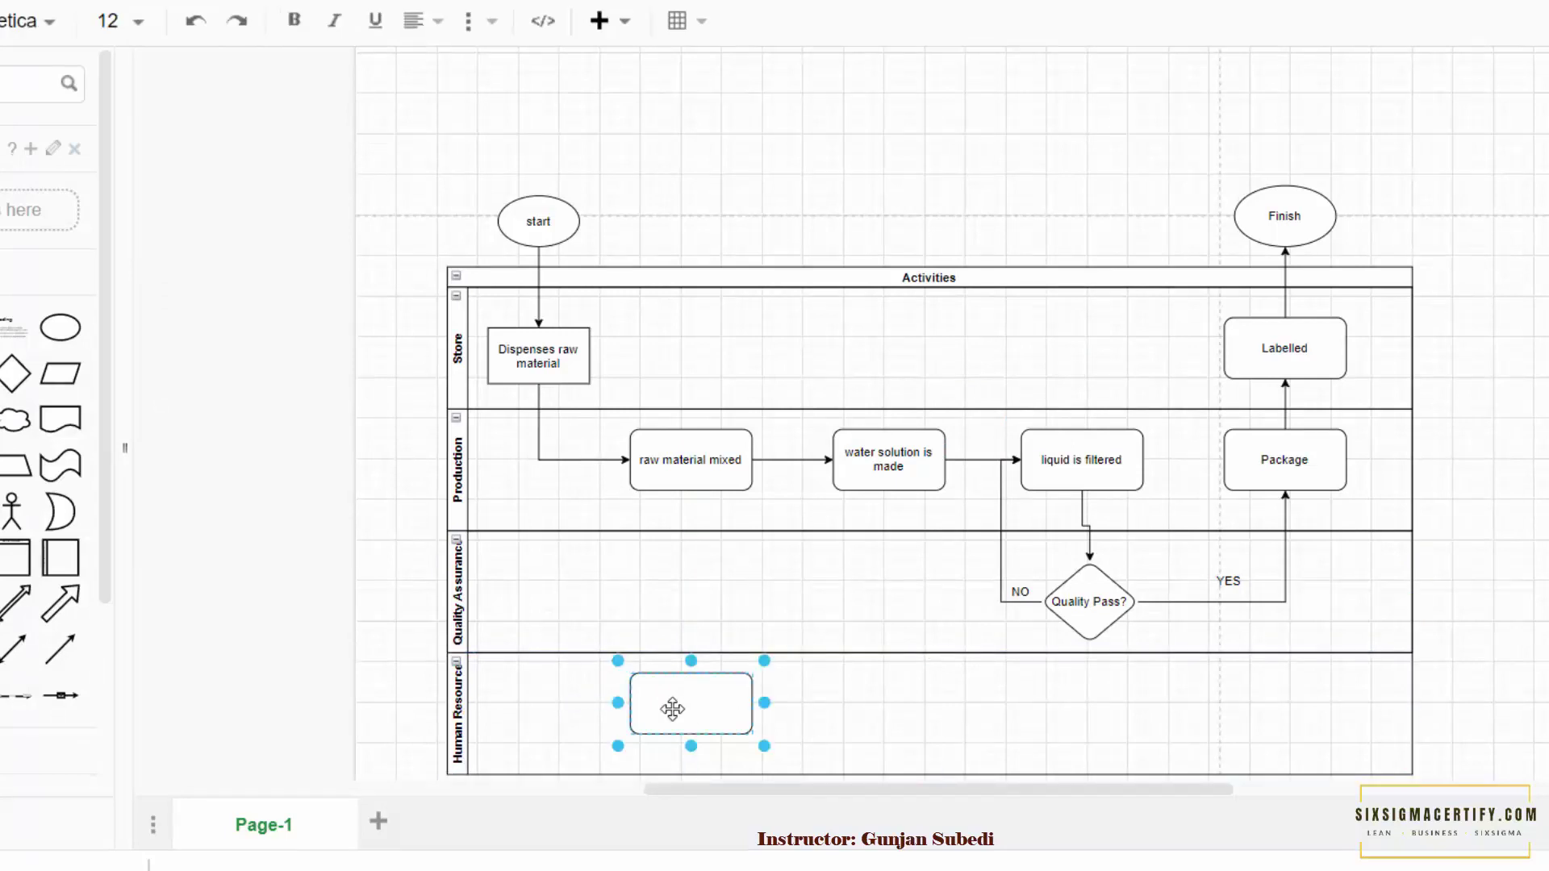
type("Allocating people for roles")
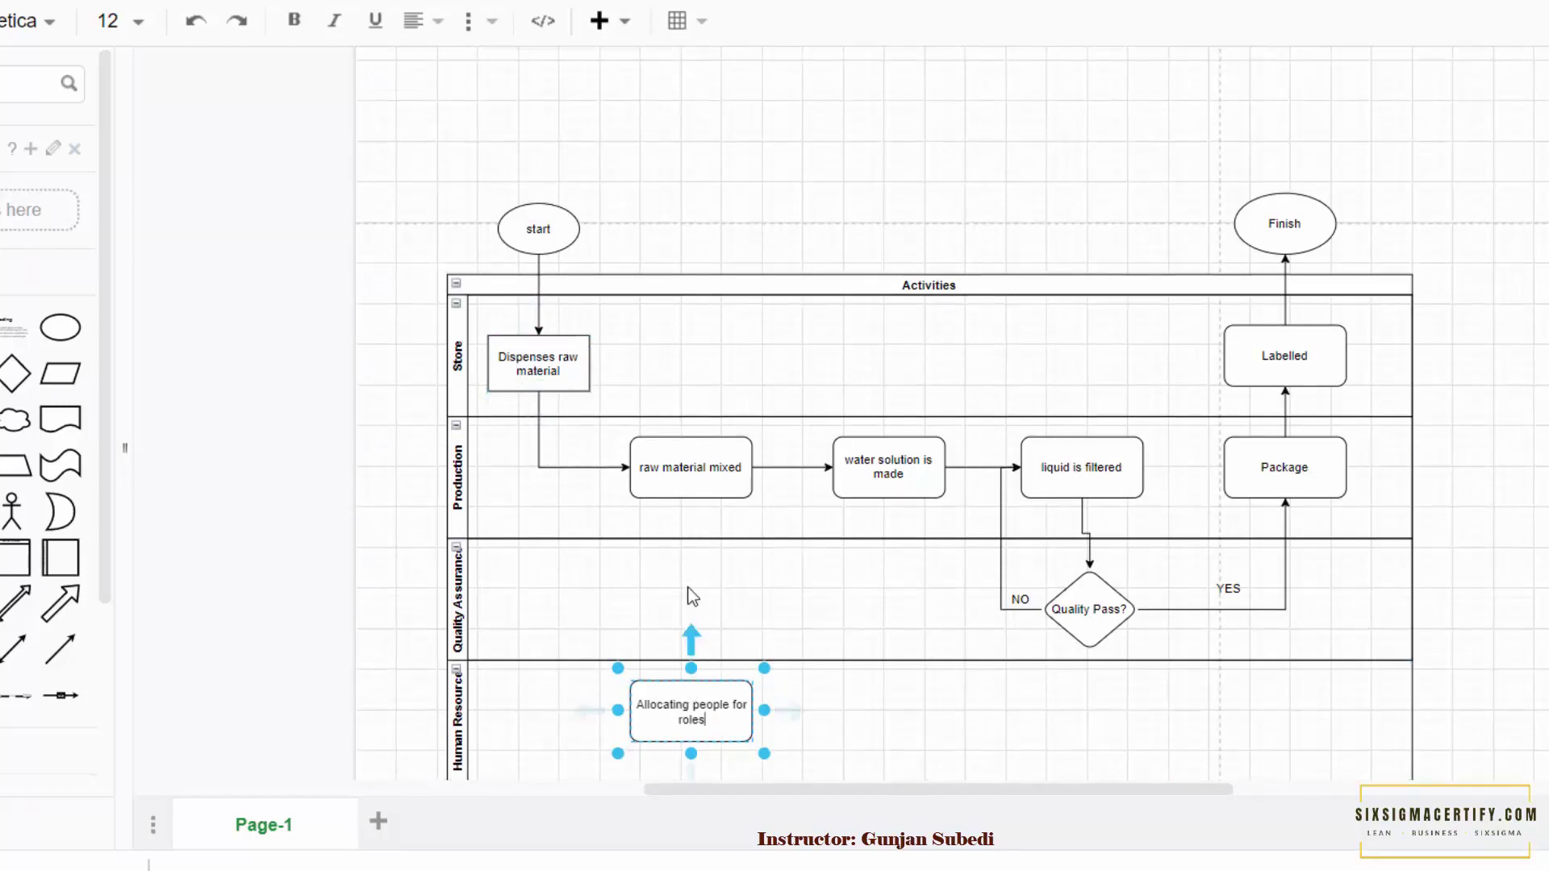
Replace the old connector with one from Dispenses raw material down to Allocating people for roles.
left_click(538, 463)
key("ctrl+z")
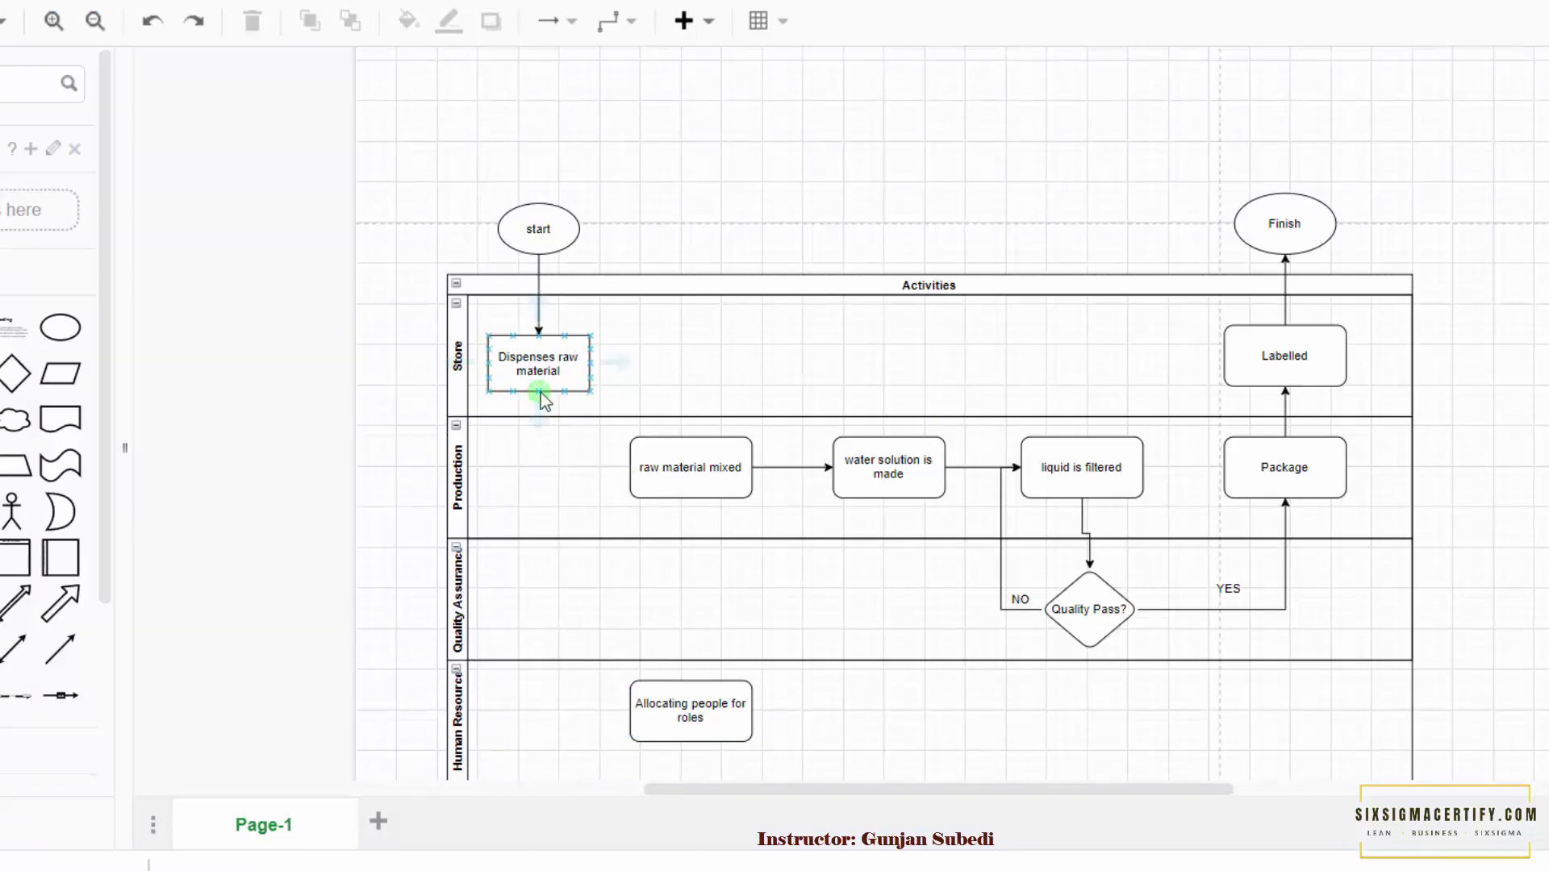
left_click_drag(541, 395, 630, 714)
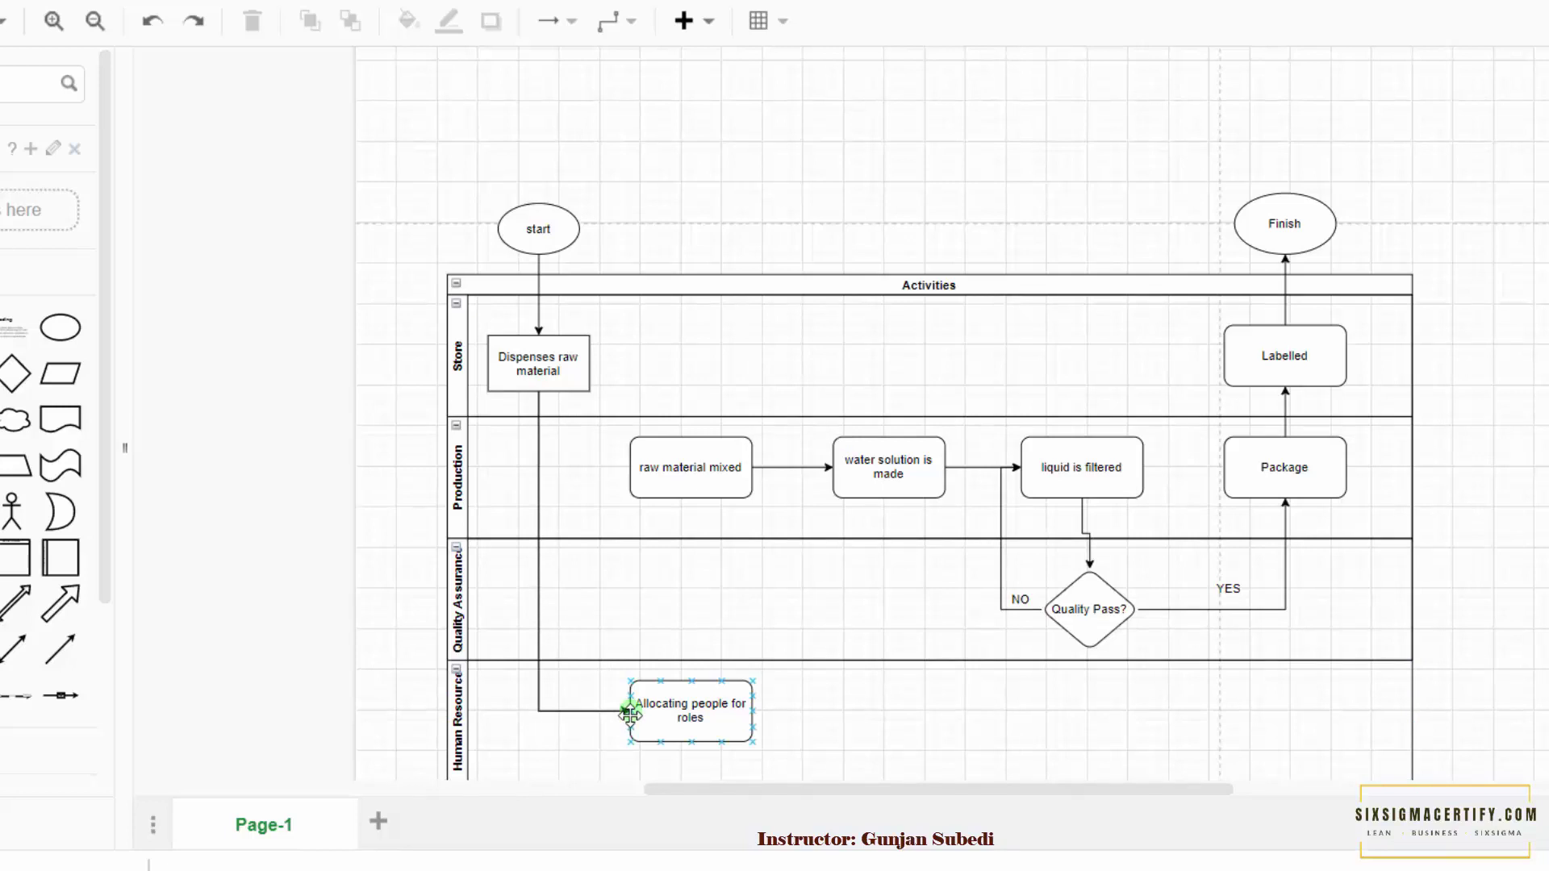
left_click_drag(630, 714, 630, 714)
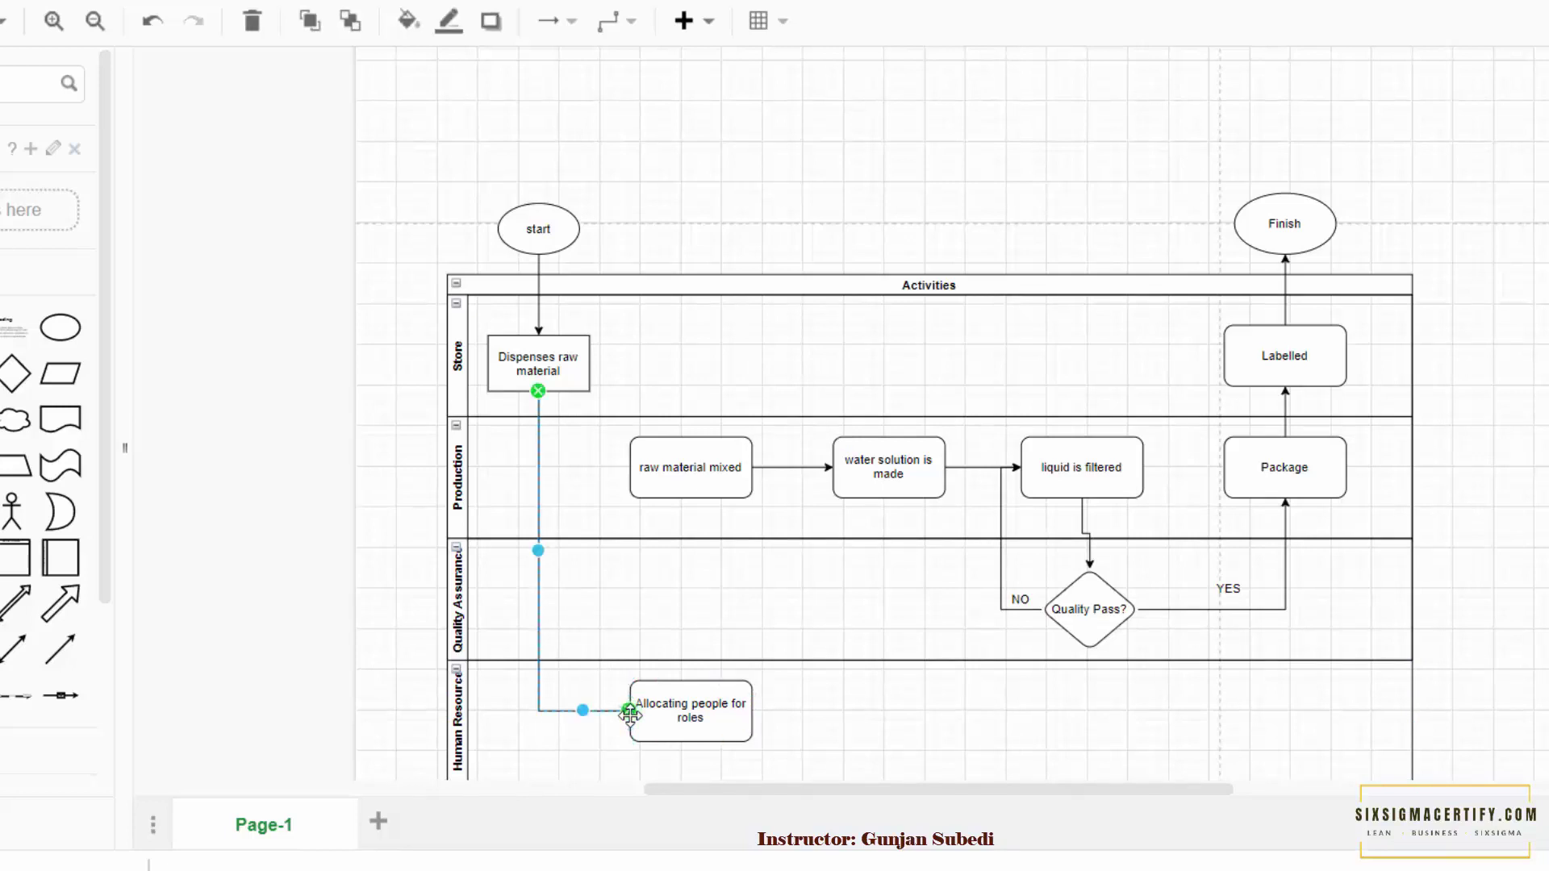
left_click(488, 557)
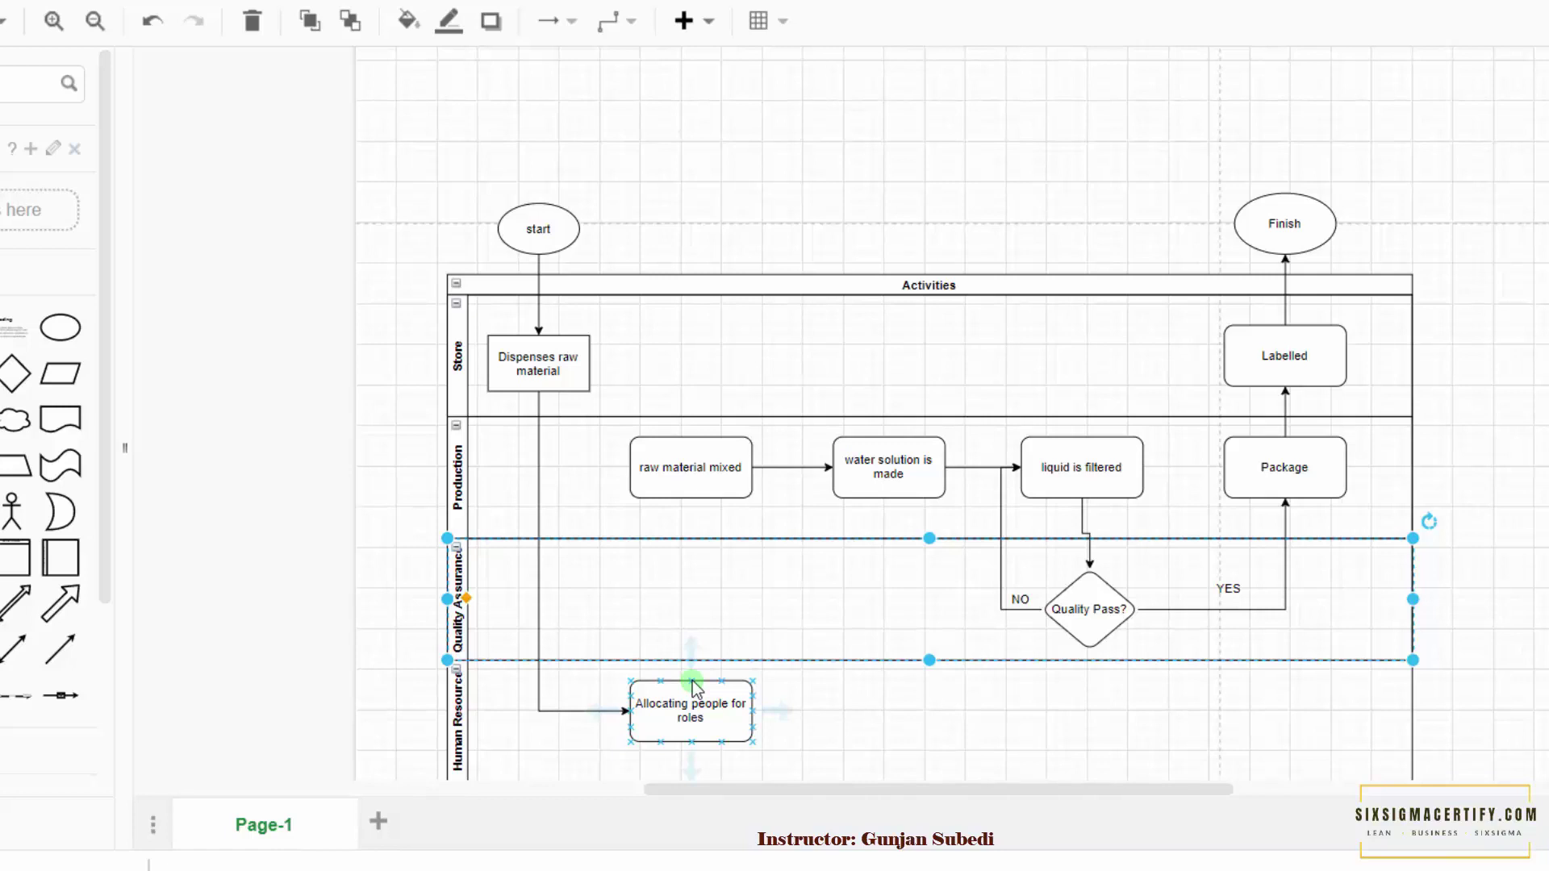
Connect Allocating people for roles up to raw material mixed with an arrow.
left_click_drag(692, 682, 688, 502)
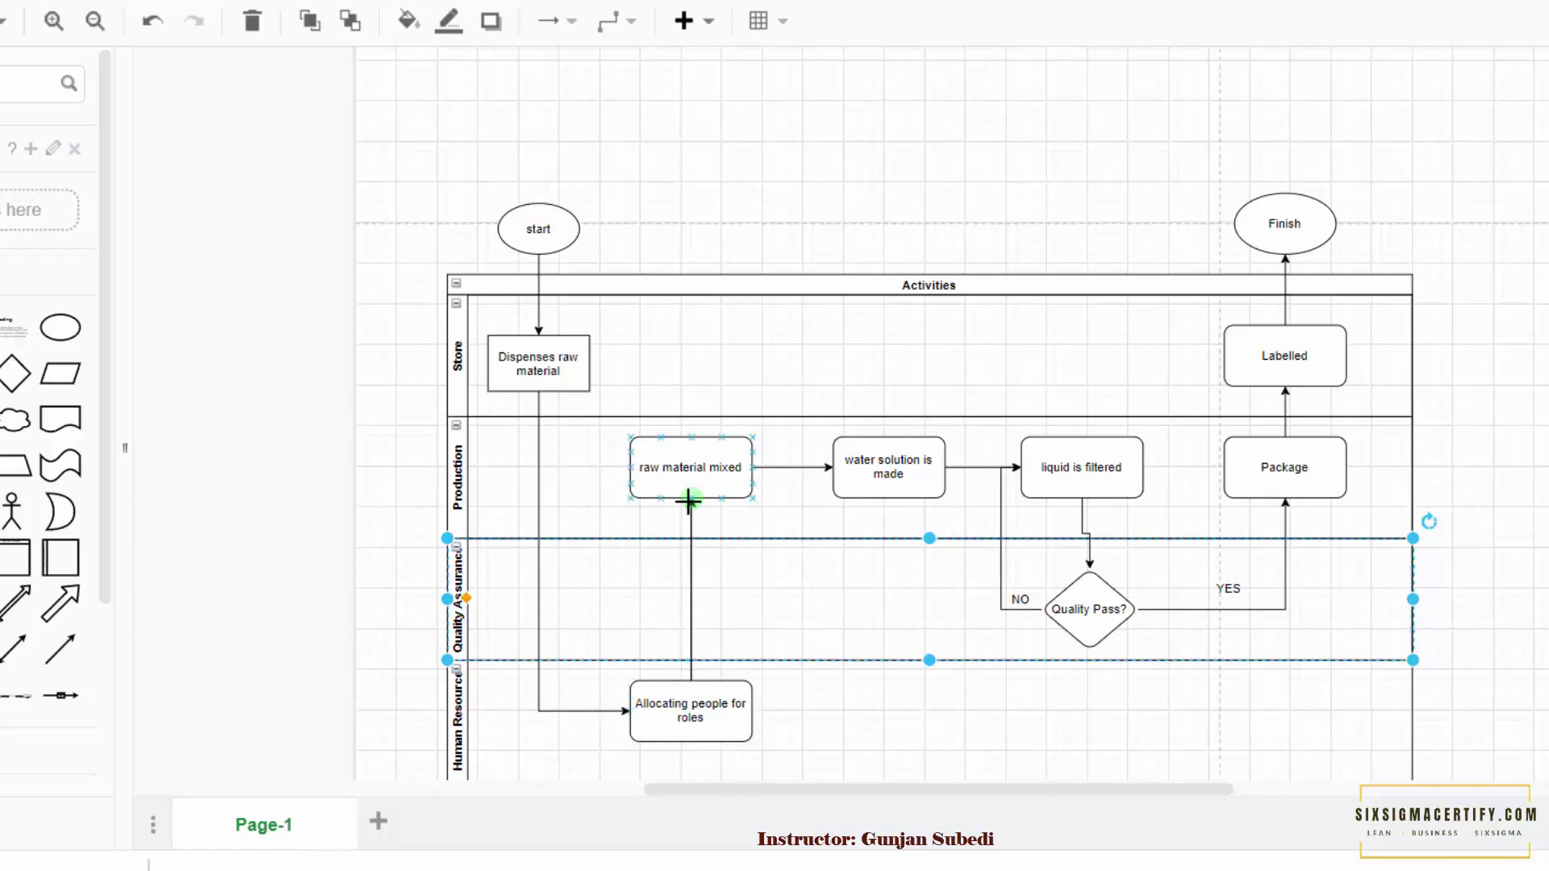
left_click_drag(690, 500, 689, 497)
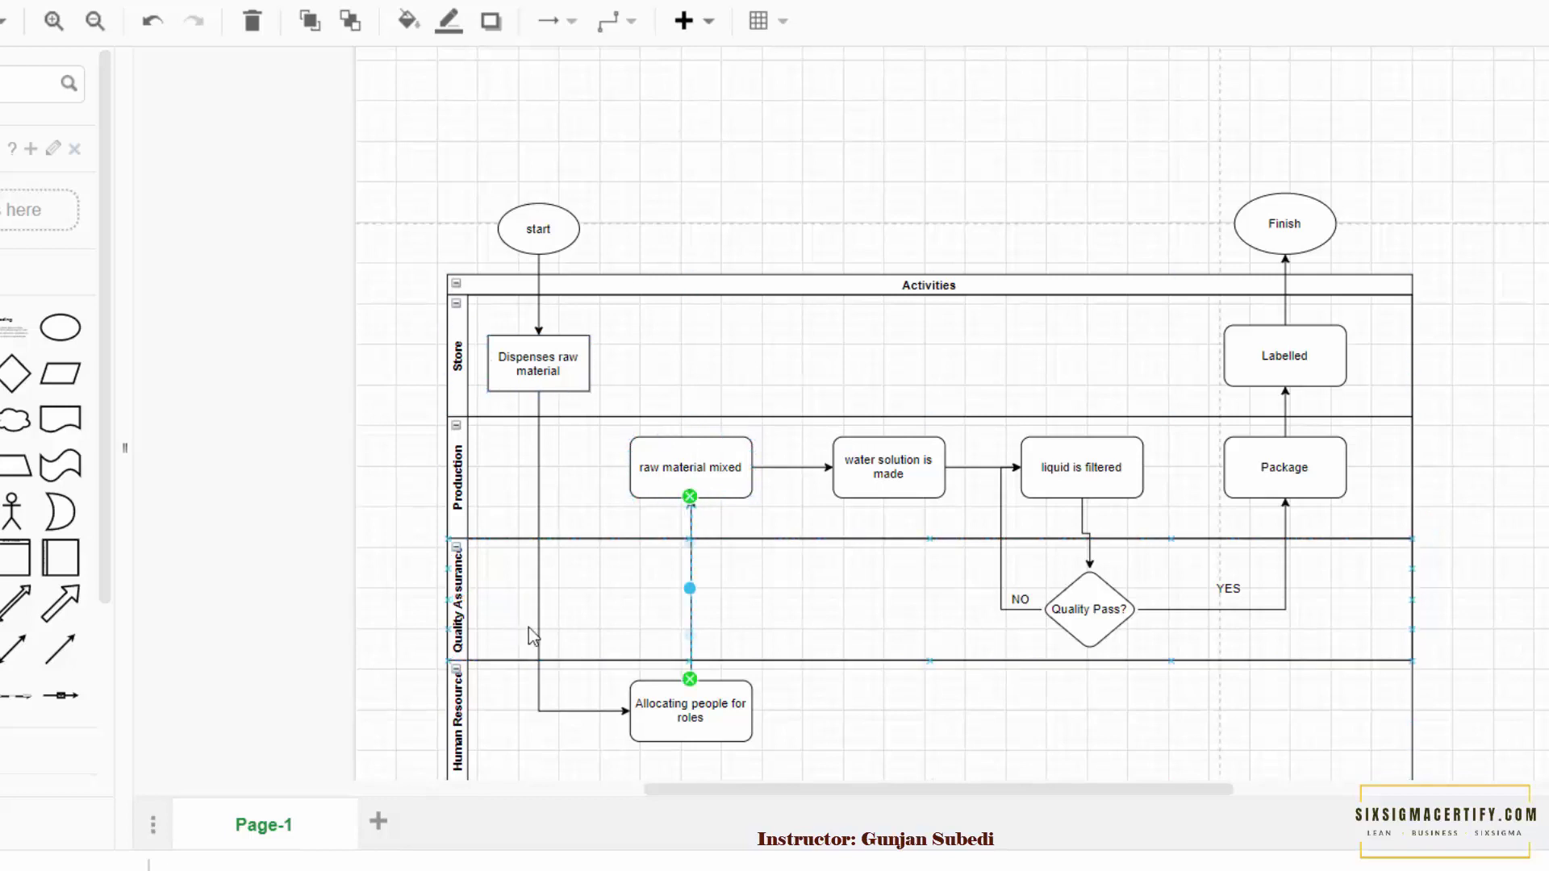
left_click(362, 572)
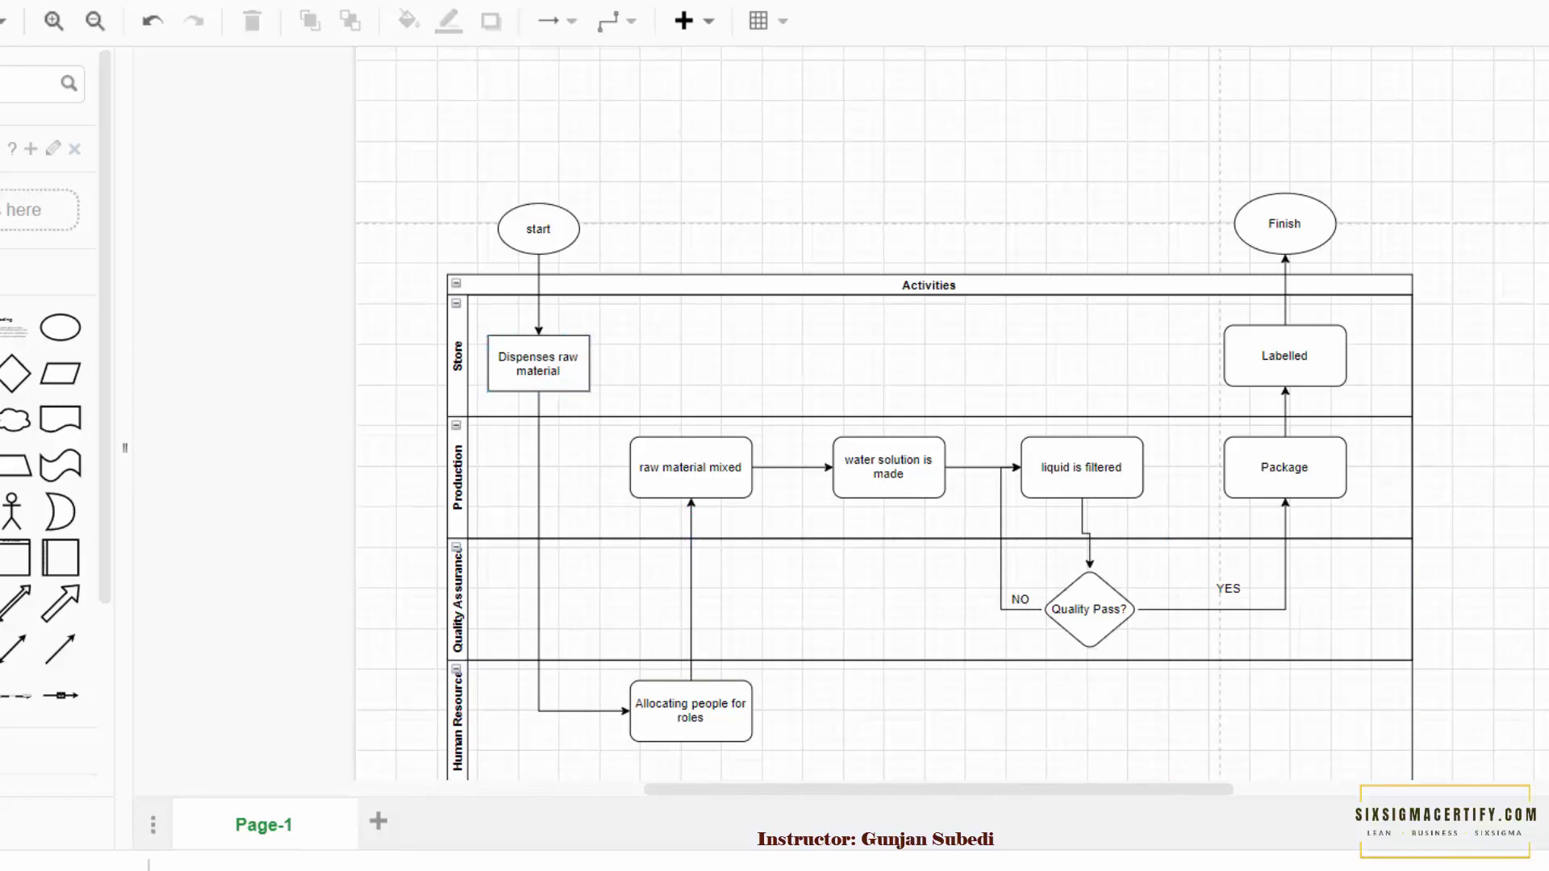
Delete the Human Resource lane along with its Allocating people for roles step.
scroll(940, 575, "down", 3)
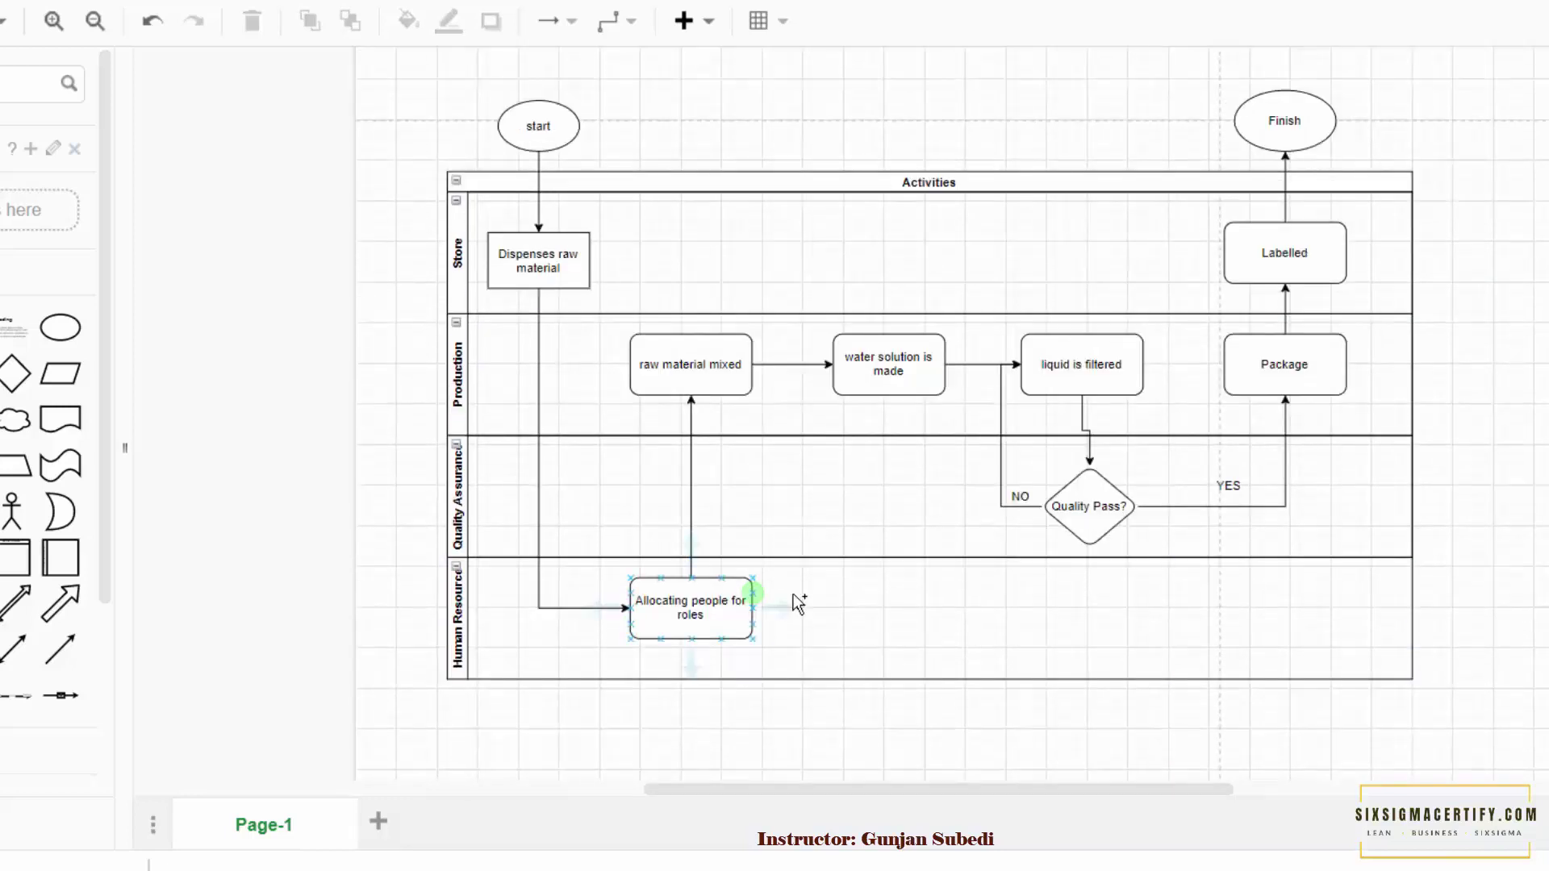
left_click(866, 602)
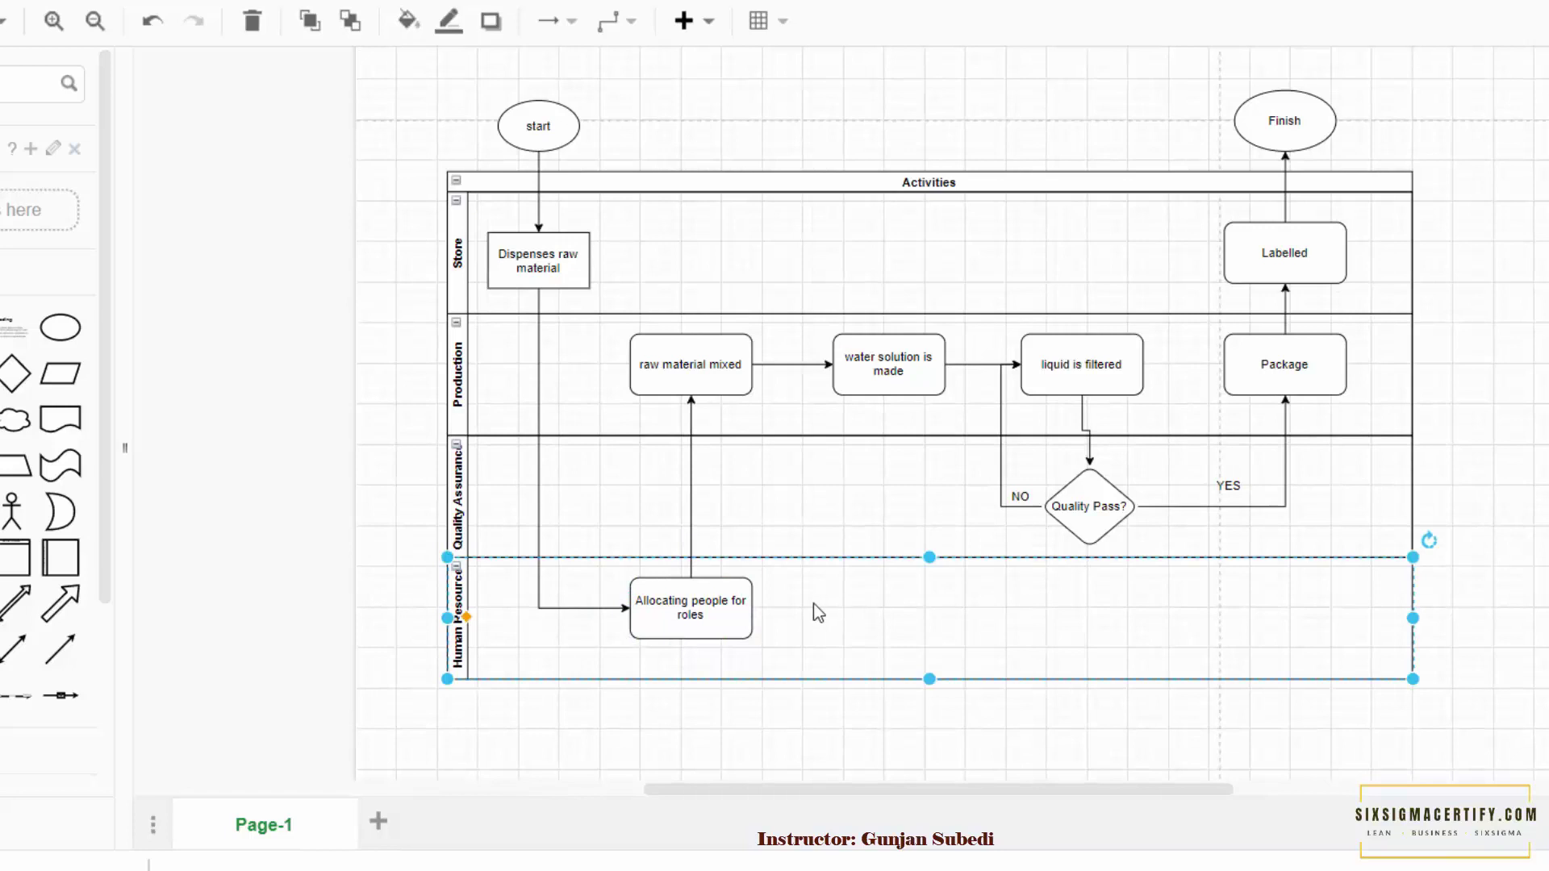
key("ctrl+z")
left_click(633, 715)
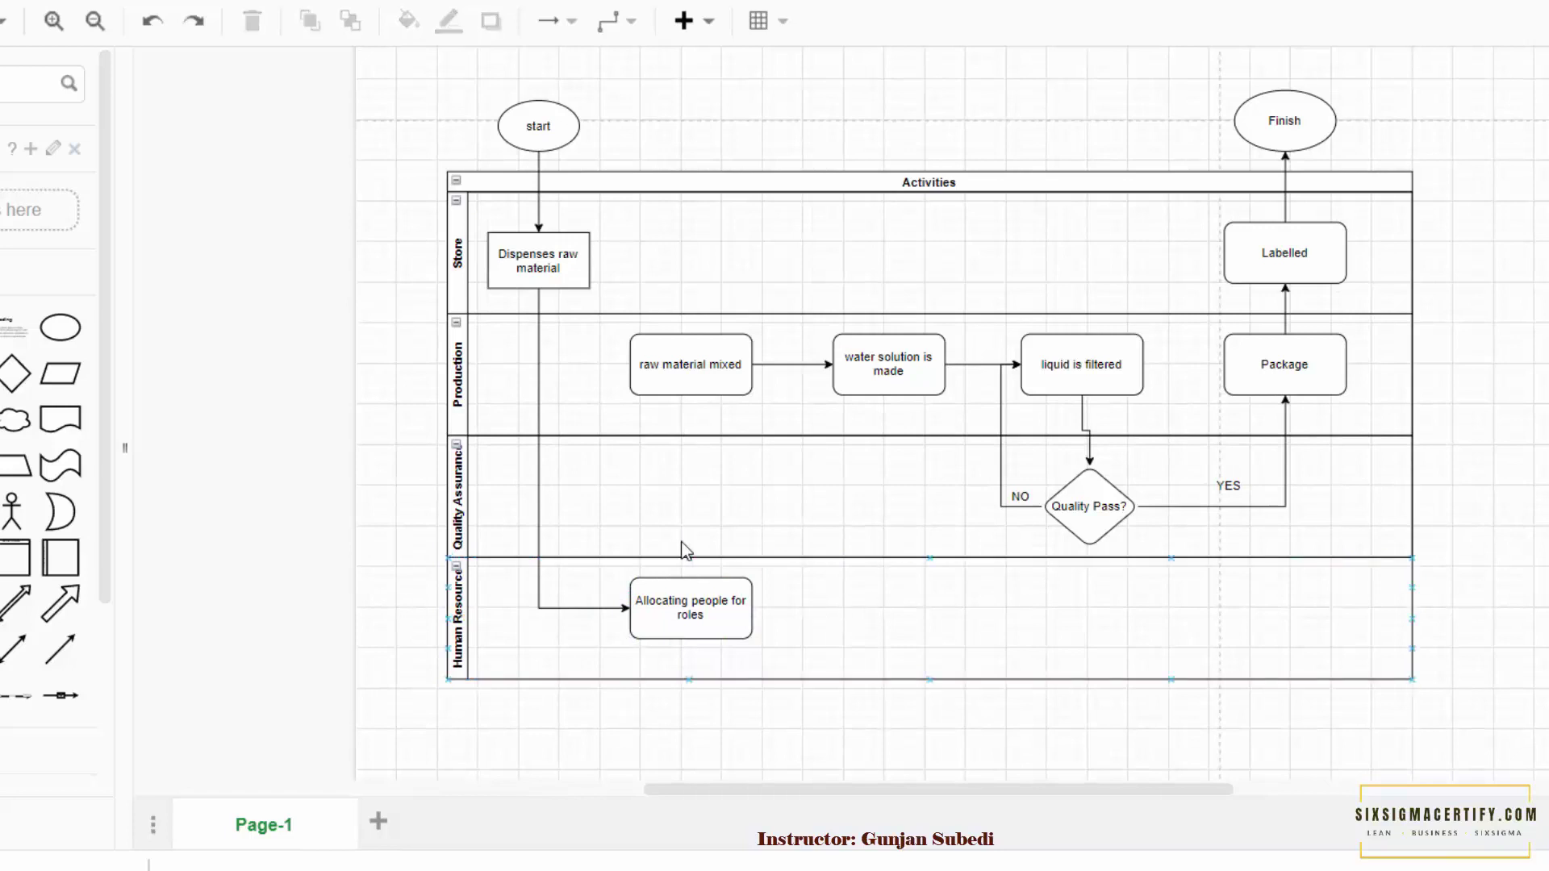
left_click(816, 585)
key("Delete")
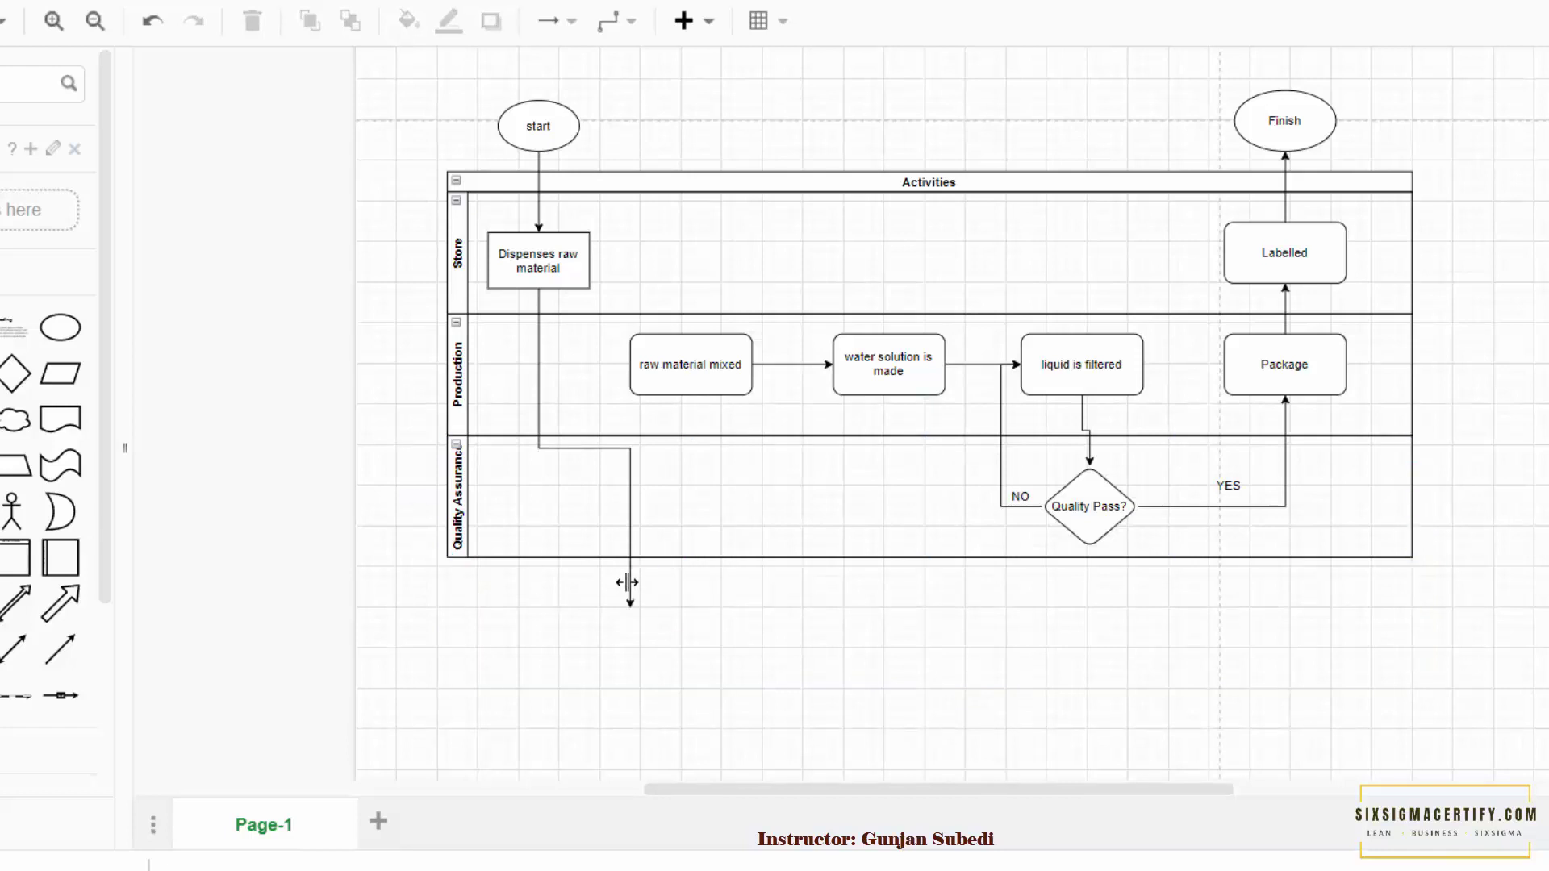
Reattach the dangling connector from Dispenses raw material onto raw material mixed.
left_click(630, 606)
left_click_drag(630, 606, 629, 364)
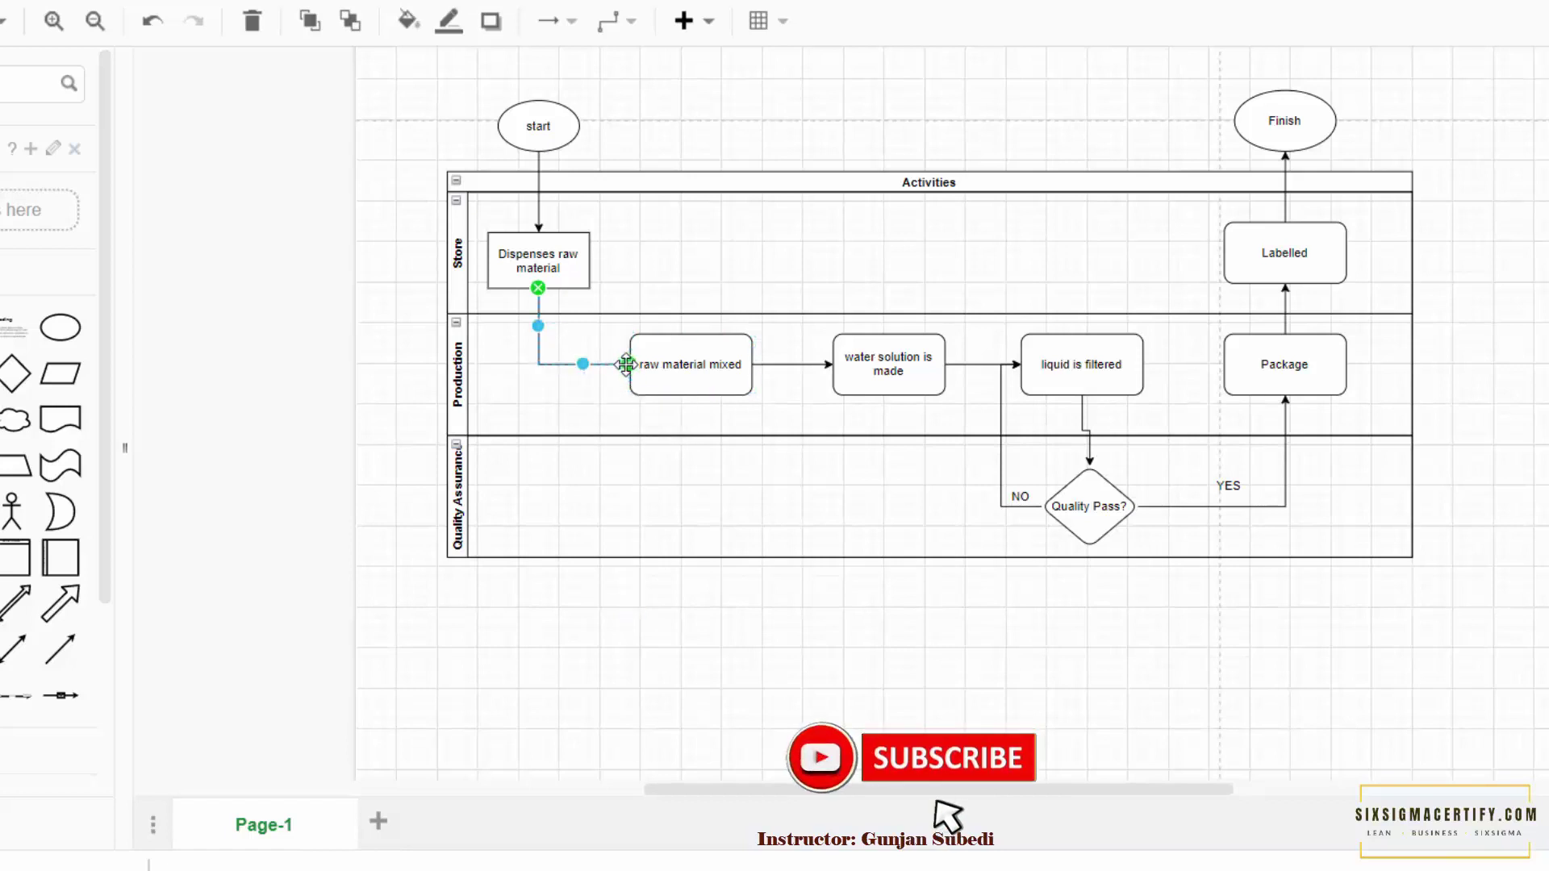
left_click(584, 613)
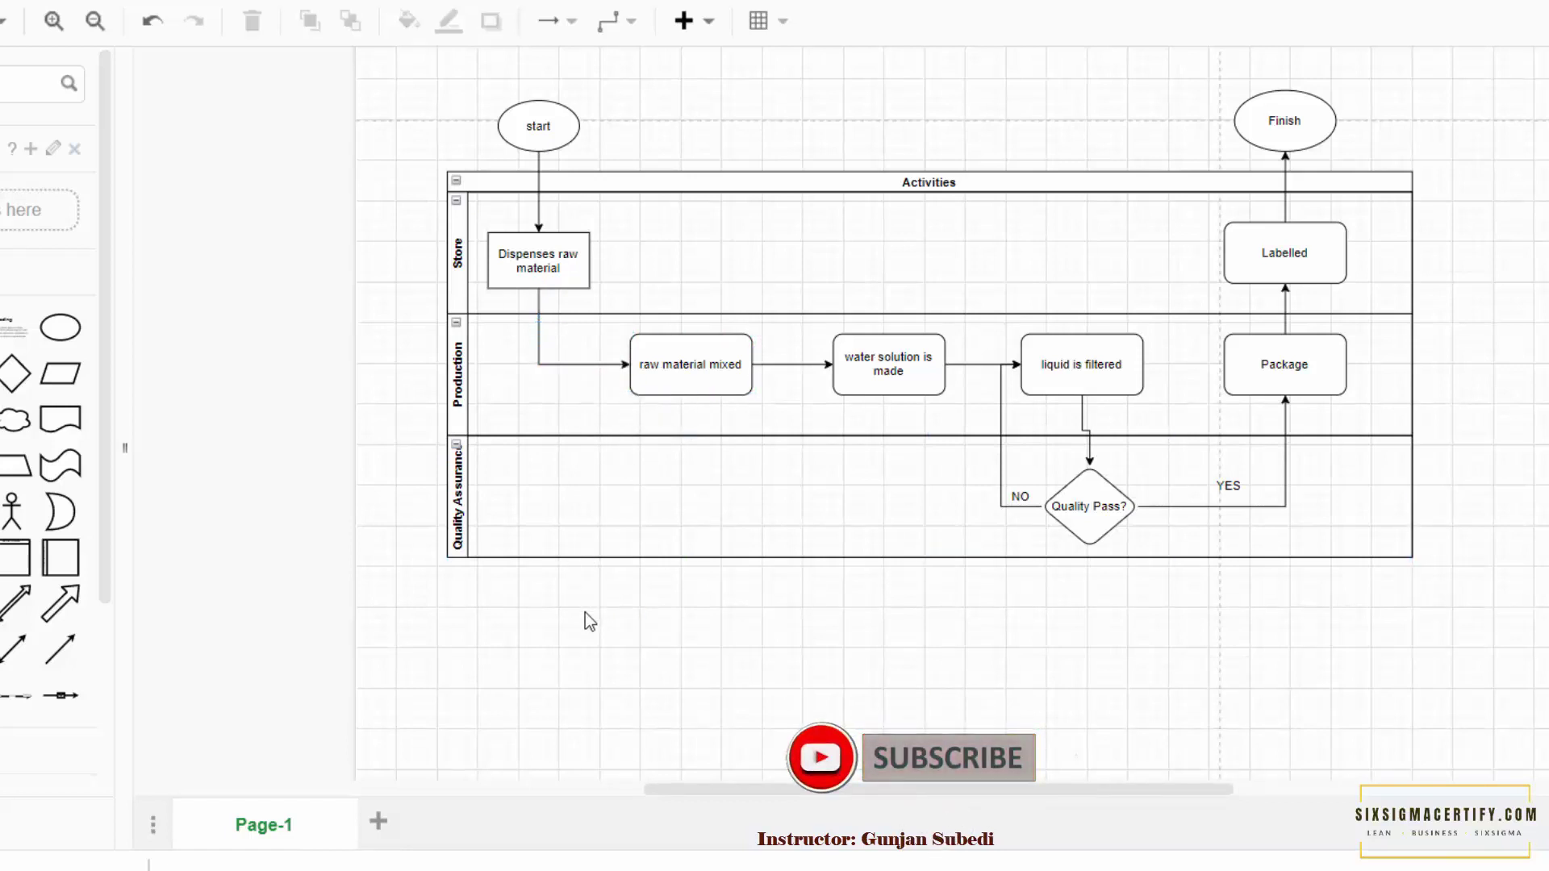